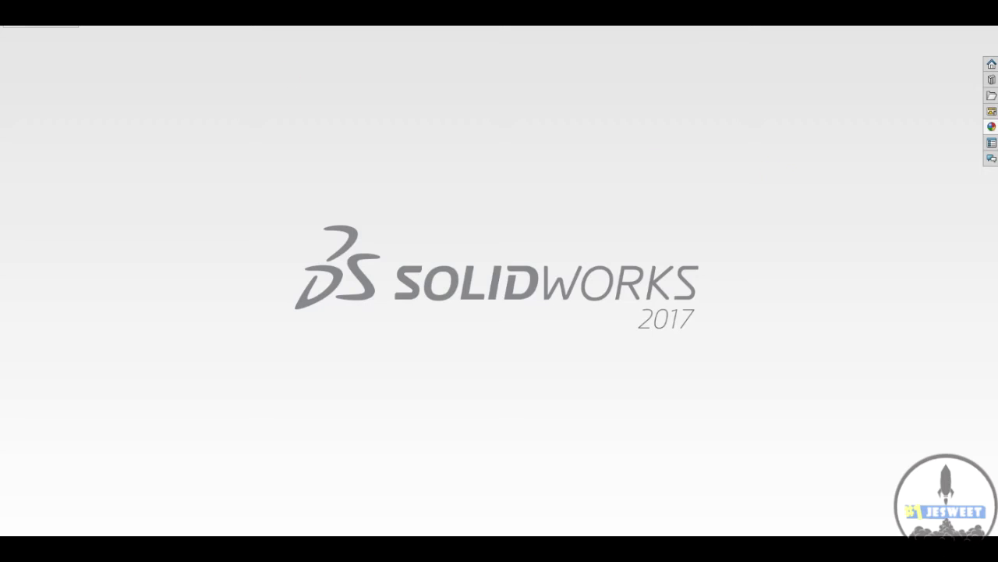
Step: Create a new blank Part document from File > New
click(113, 28)
click(106, 32)
click(239, 328)
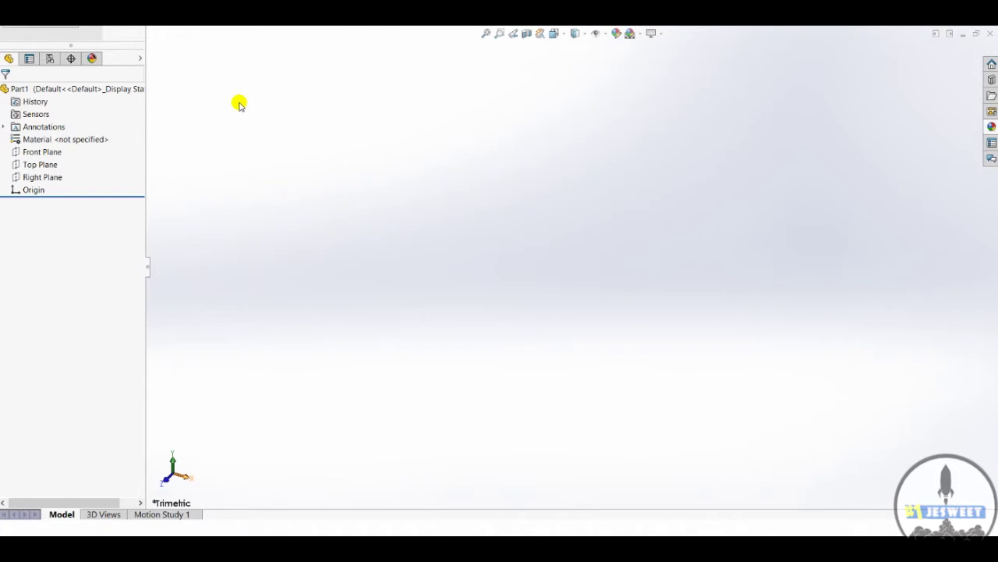
Step: Sketch a 200 by 100 mm rectangle on the Top Plane
click(20, 43)
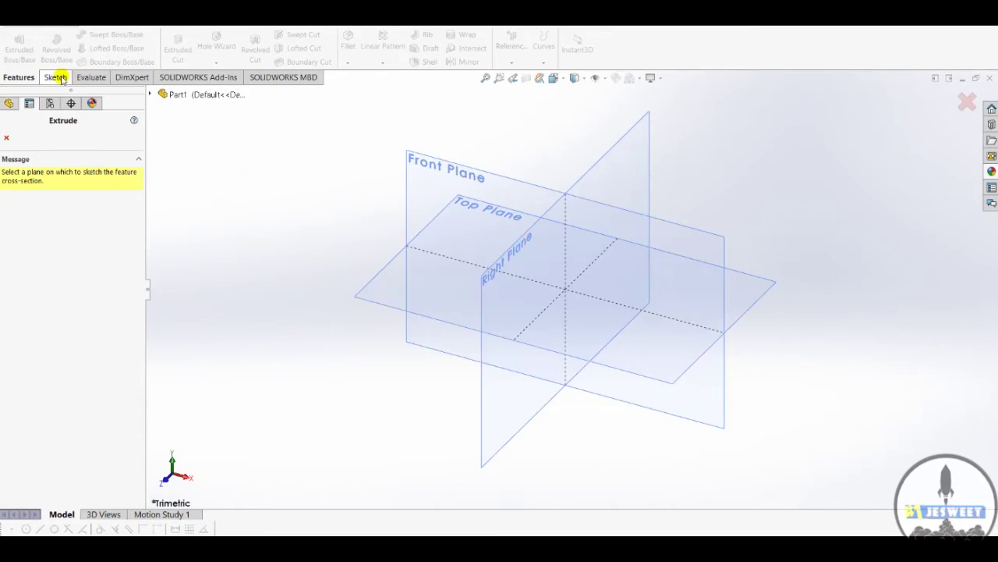
click(56, 77)
click(747, 294)
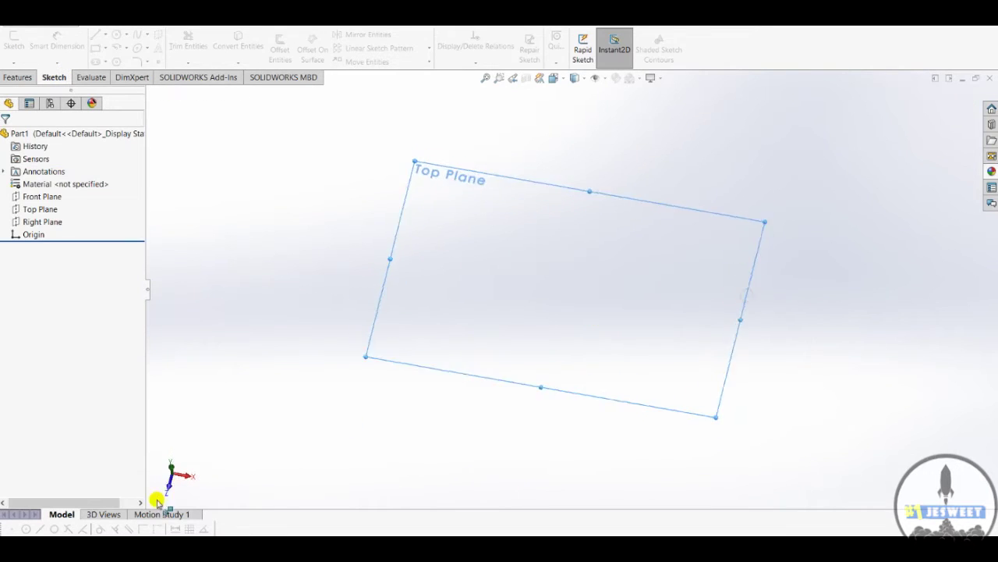
click(96, 49)
click(454, 202)
click(764, 283)
key(Escape)
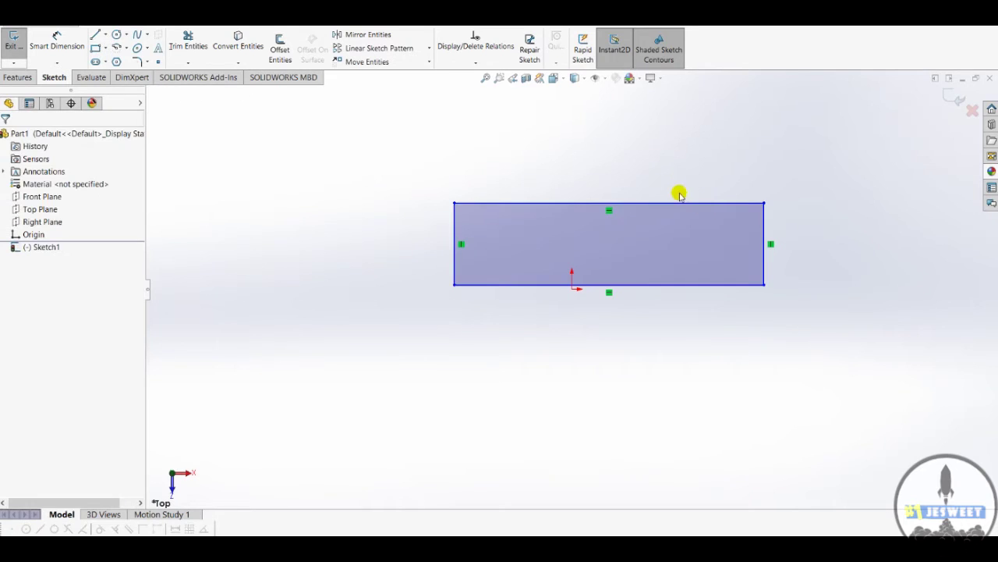
click(678, 203)
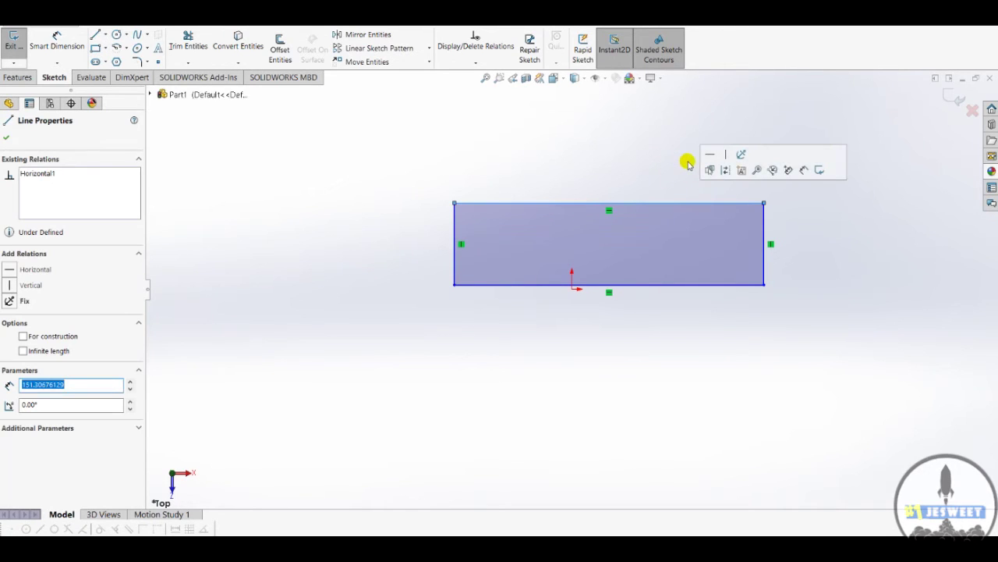
text(200)
key(Return)
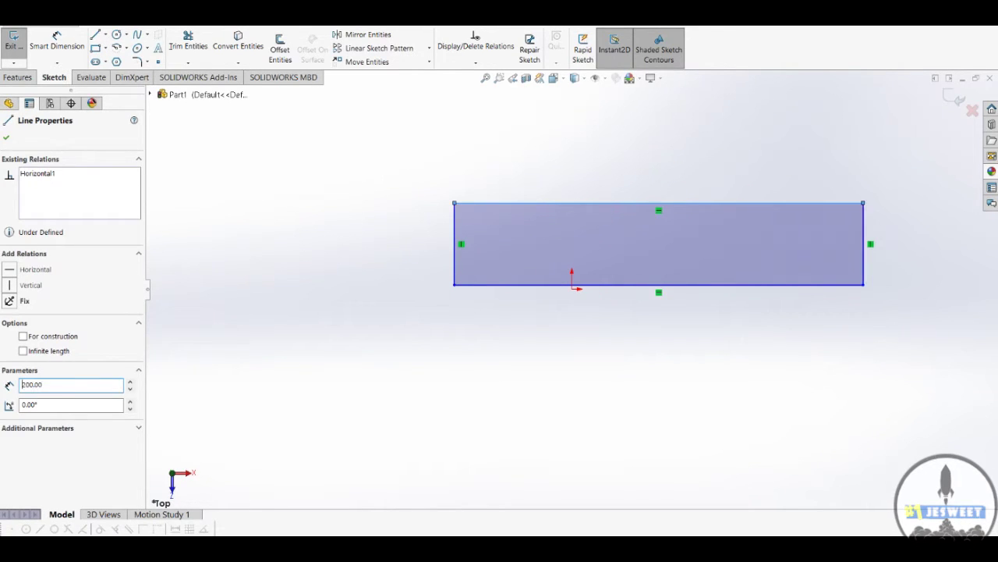
click(454, 239)
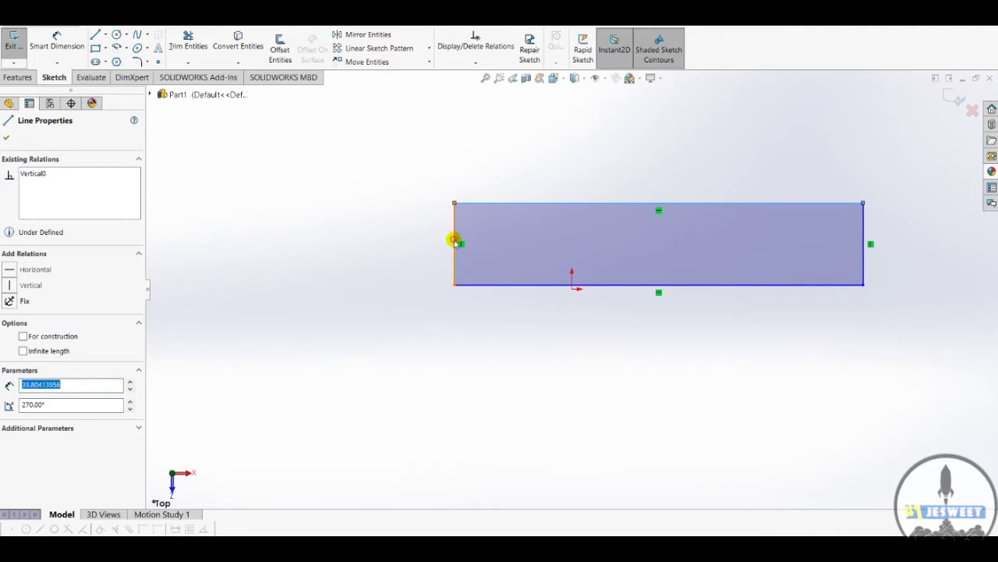
text(100)
key(Return)
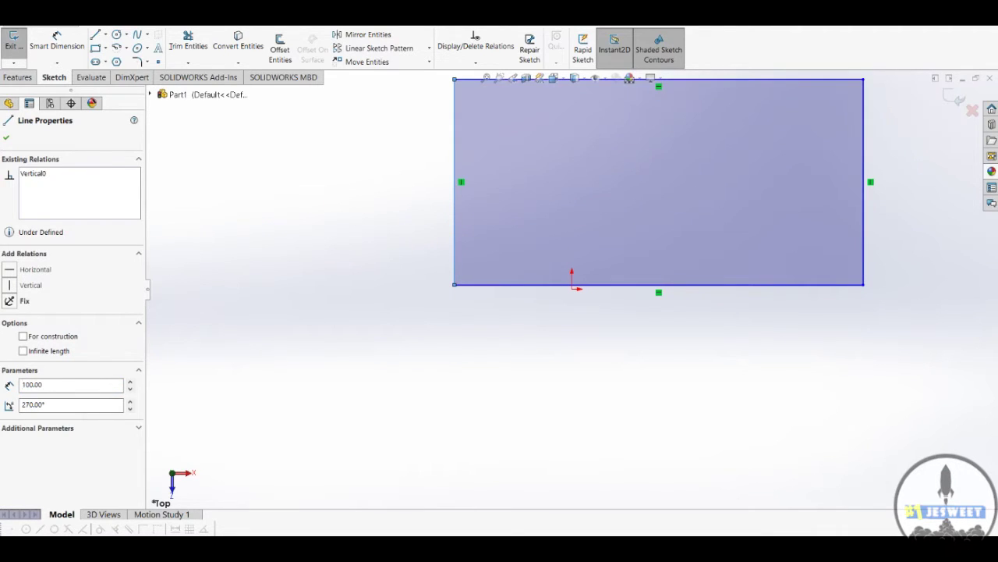
key(f)
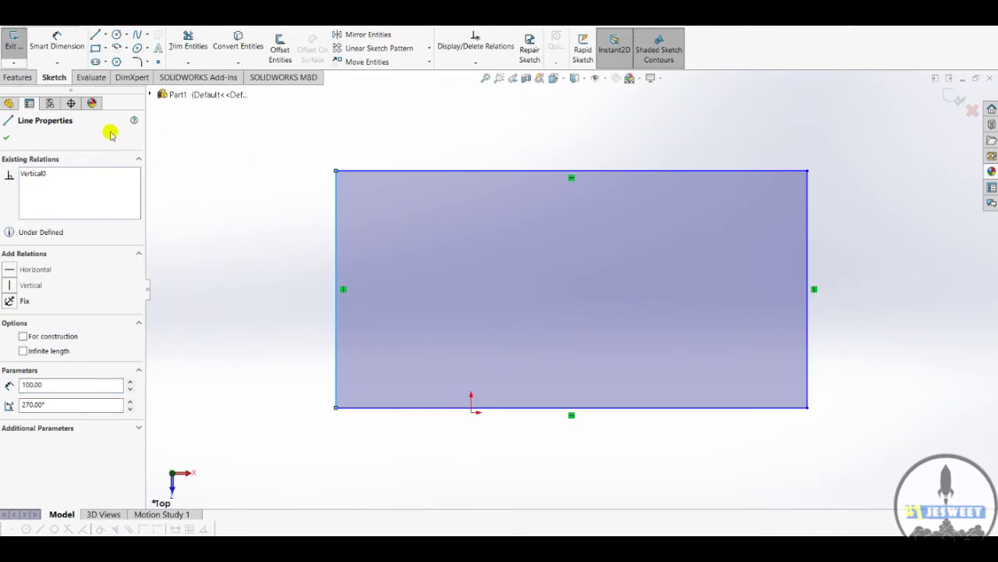
Step: Extrude the rectangle 10 mm into a plate and view its top face Normal To
click(14, 79)
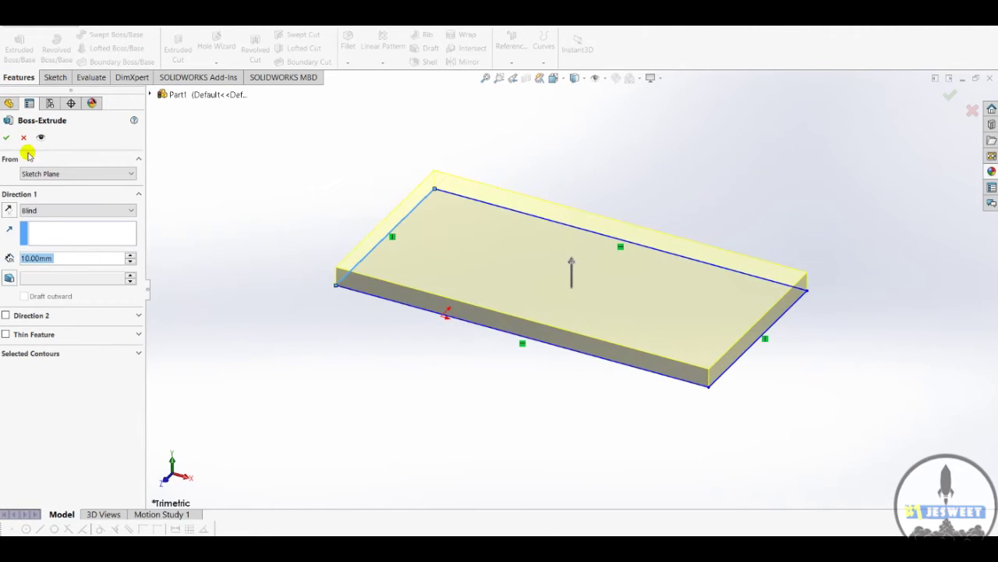
click(7, 138)
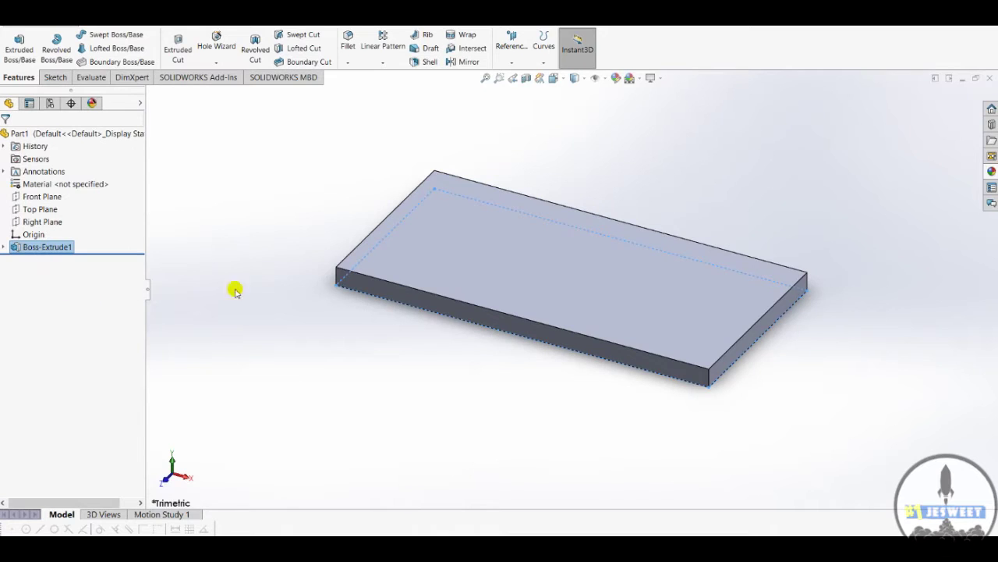
click(430, 245)
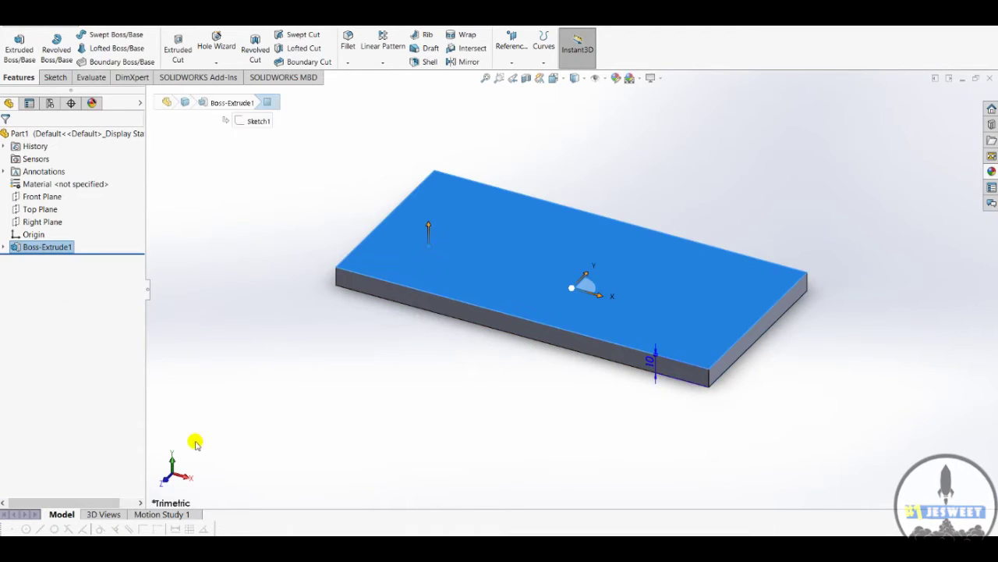
click(176, 466)
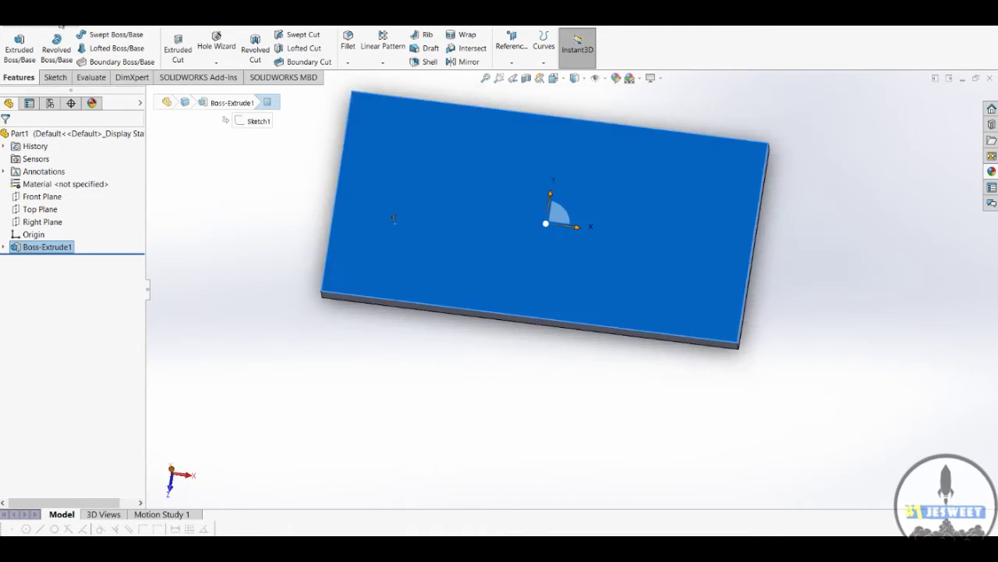
Step: Sketch reference points at the plate's upper-edge midpoint and top-left corner
click(48, 76)
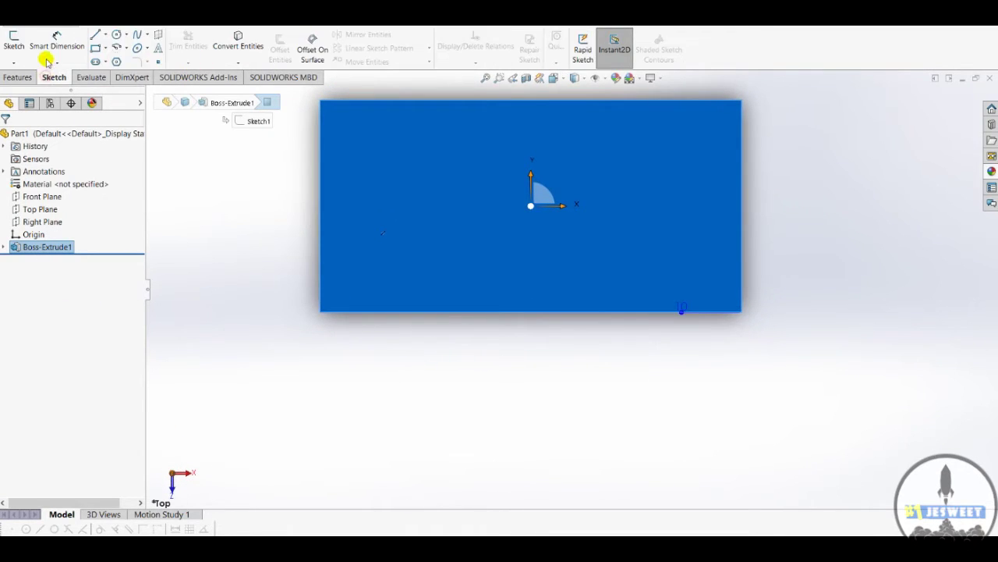
click(158, 61)
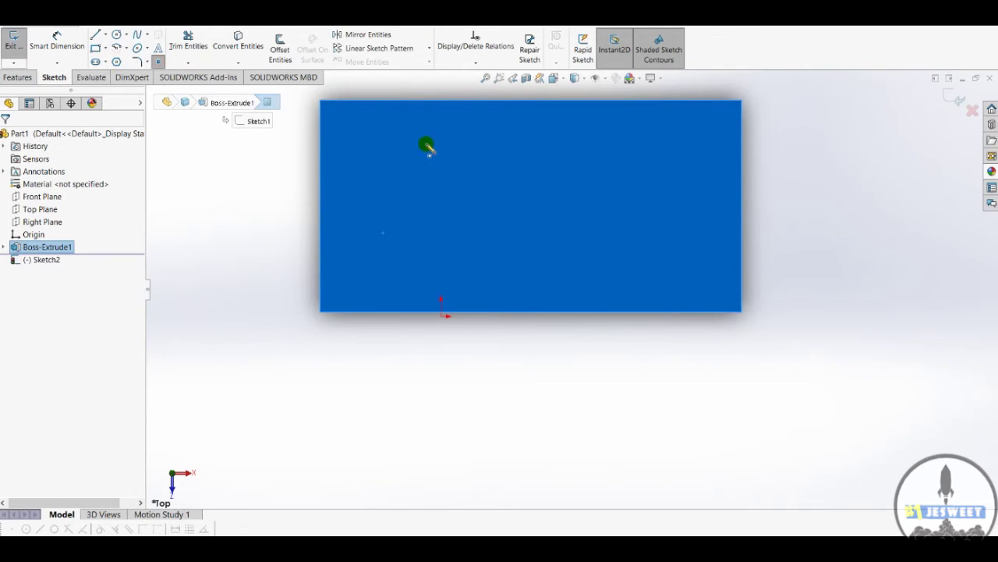
click(530, 101)
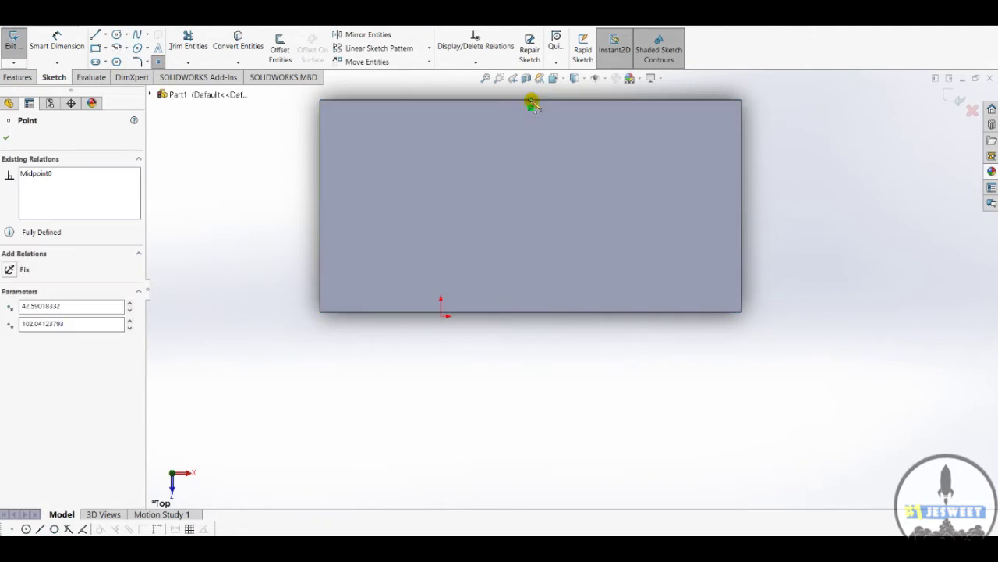
click(321, 100)
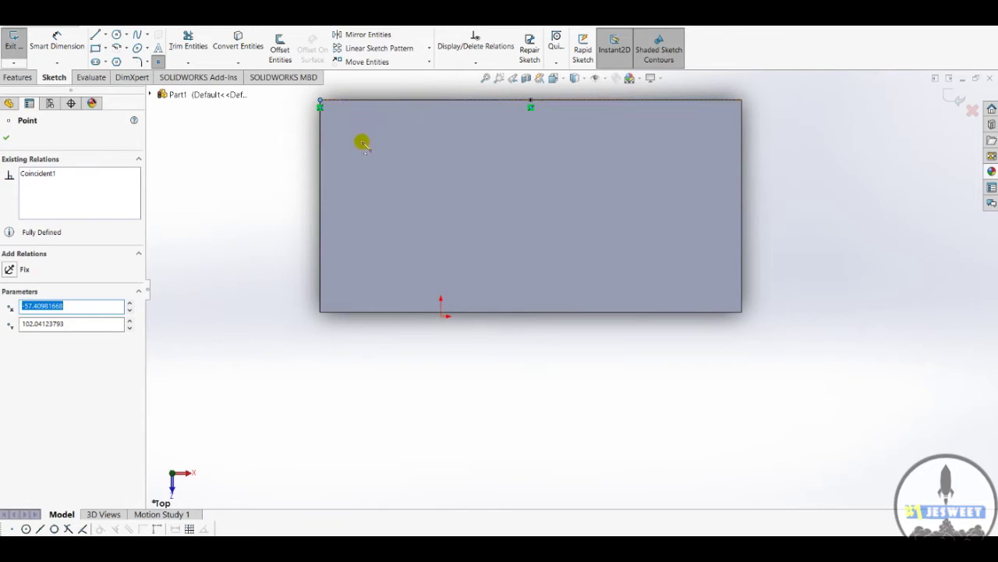
click(289, 101)
Step: Draw a 50 by 25 mm corner rectangle against the plate's upper edge
click(91, 36)
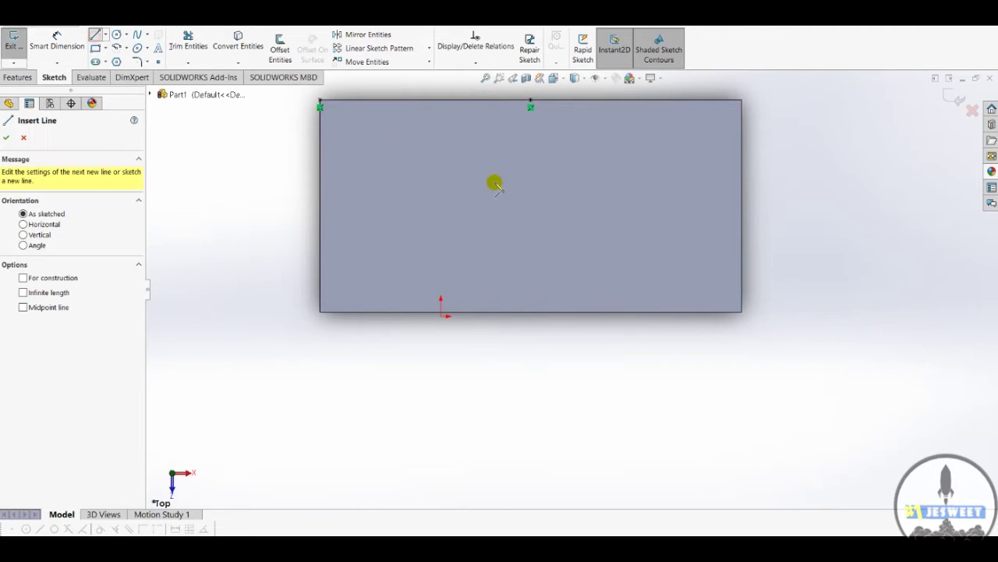
click(95, 47)
click(386, 101)
click(493, 138)
key(Escape)
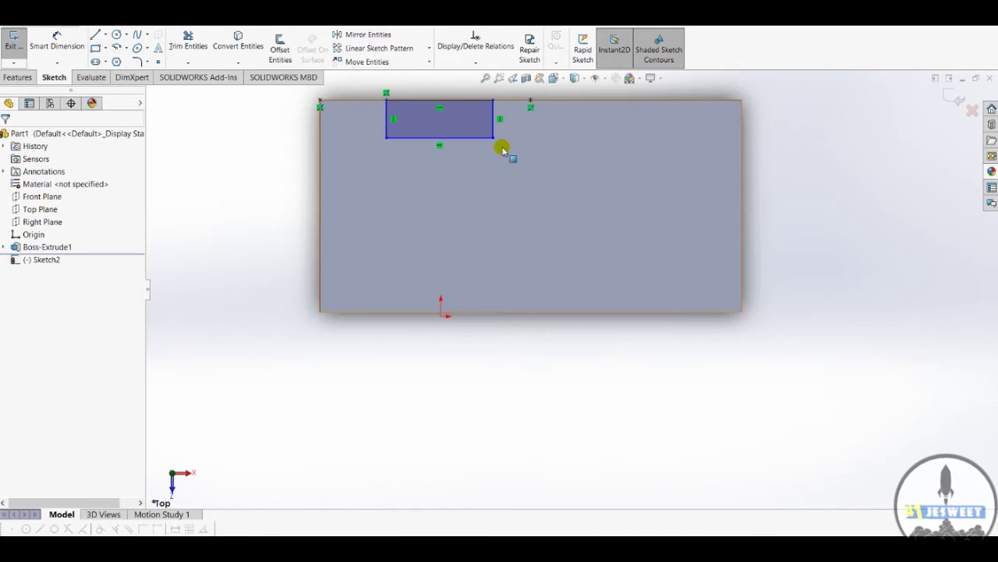
click(456, 139)
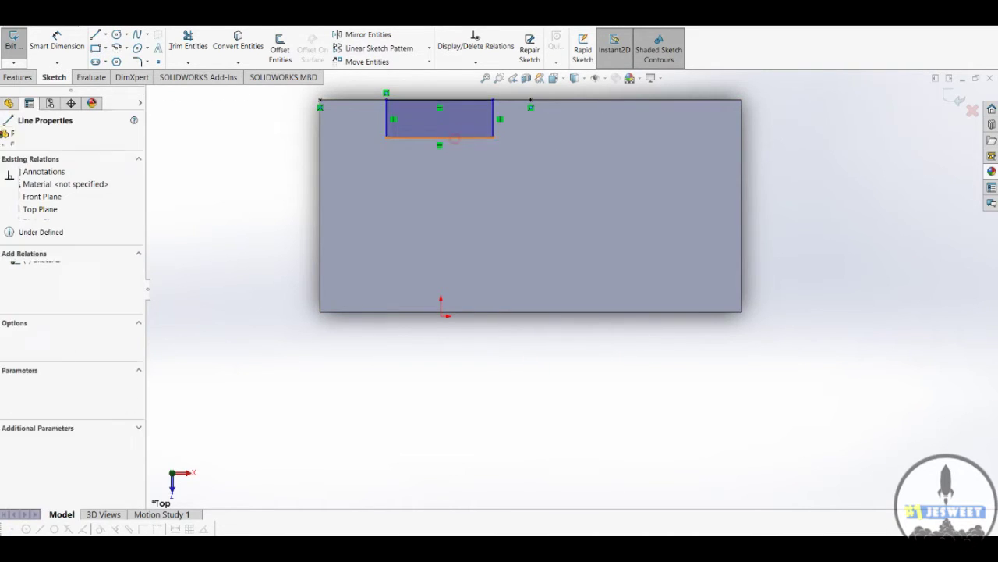
text(50)
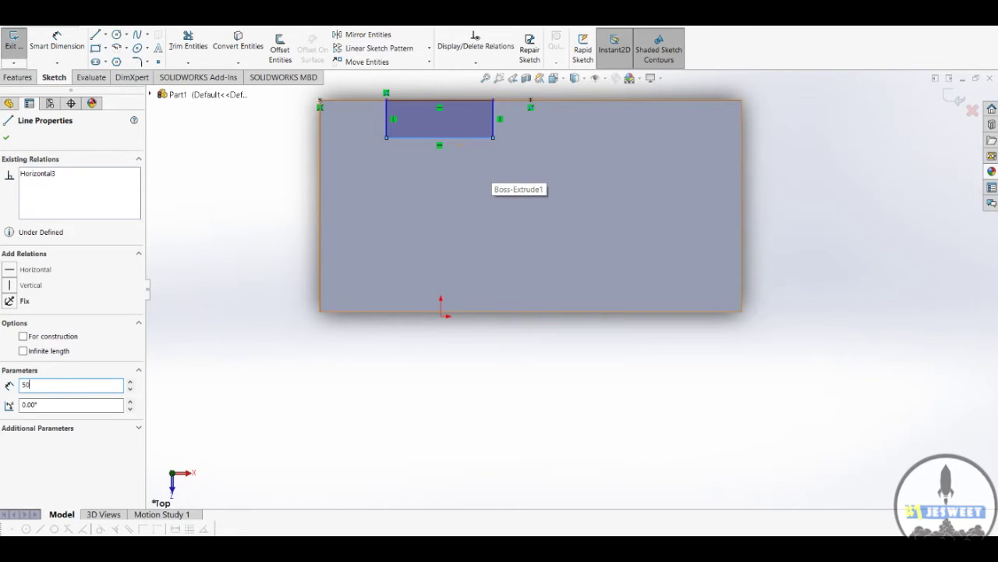
click(386, 118)
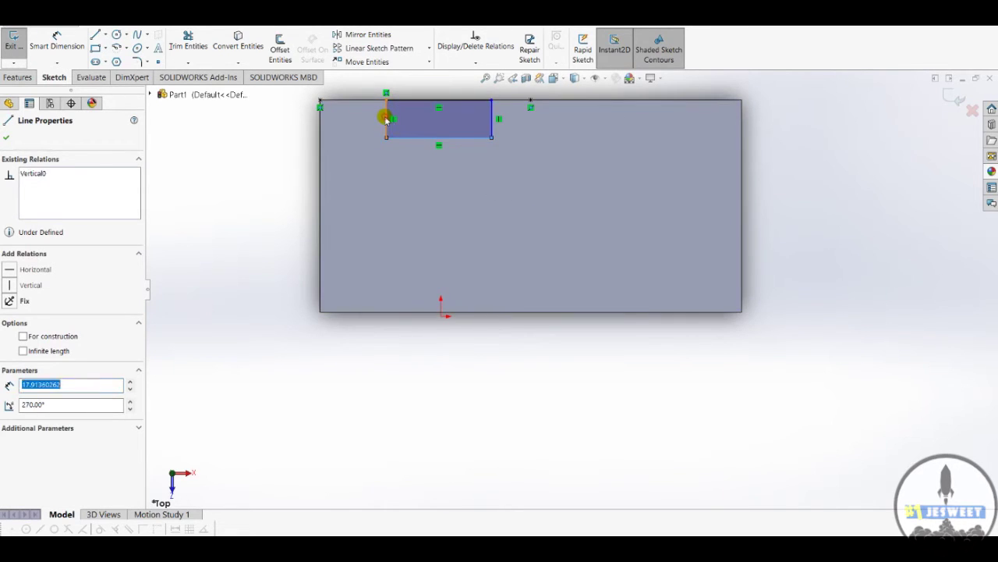
text(25)
key(Return)
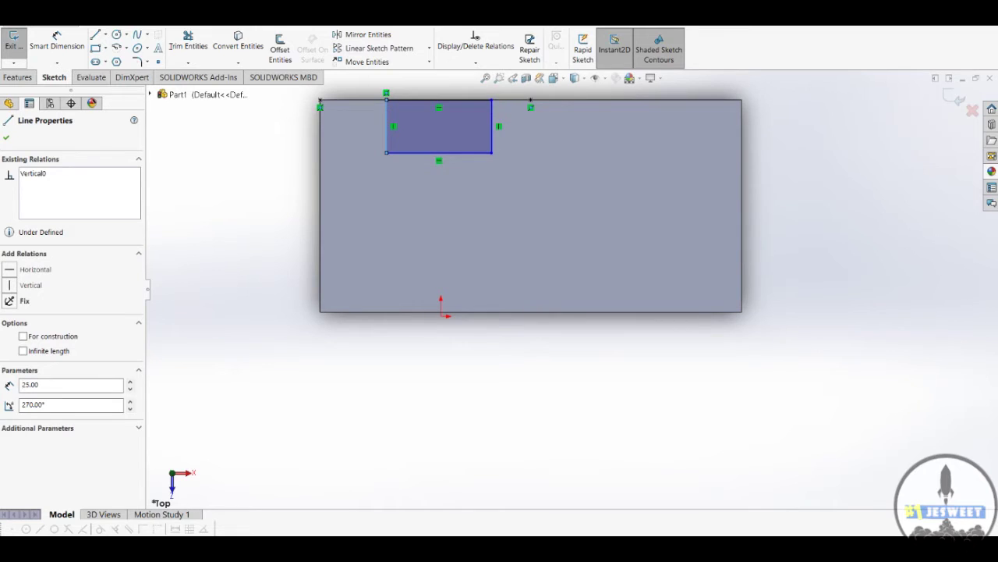
click(5, 139)
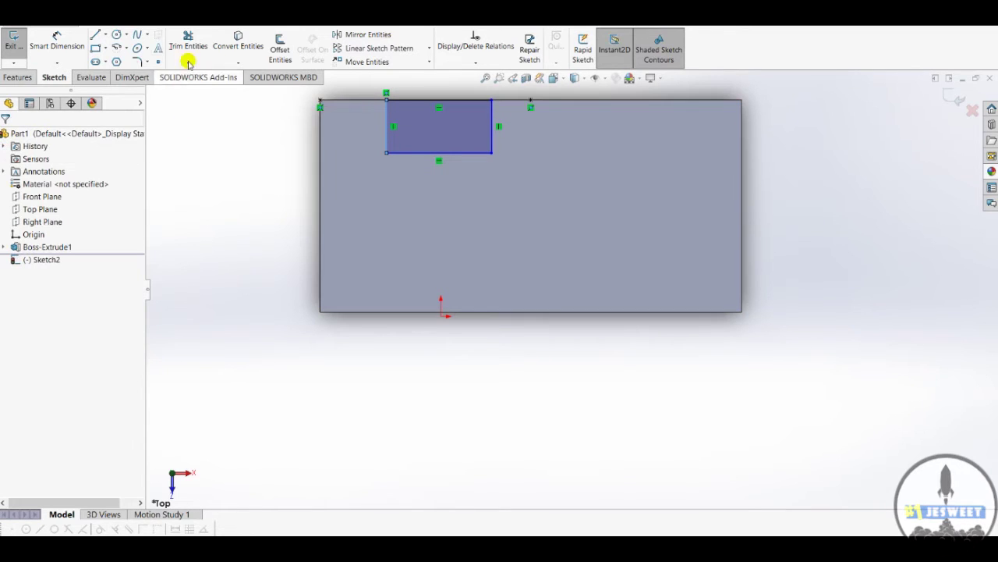
Step: Dimension the small rectangle 25 mm from the plate's top-left corner
click(57, 47)
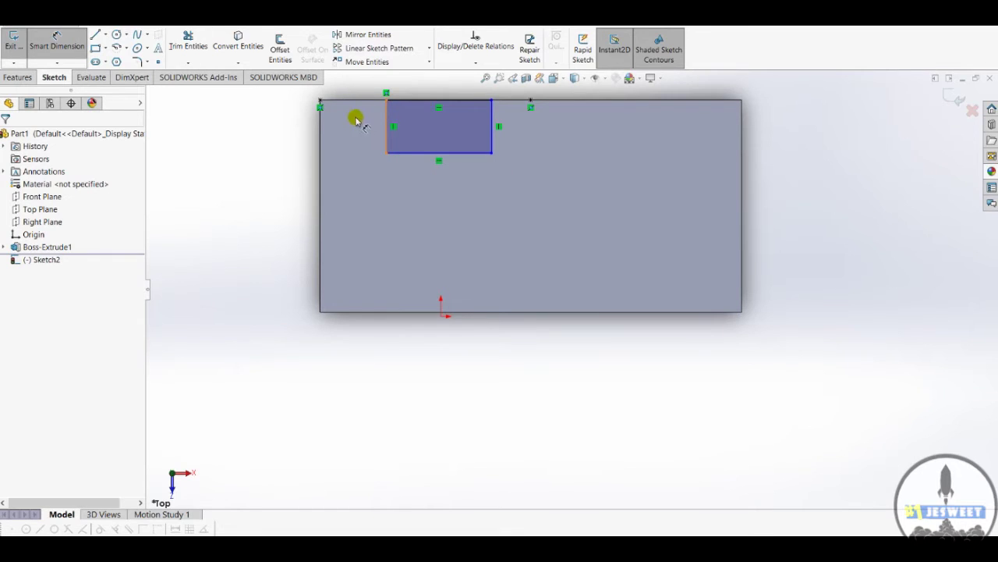
click(319, 101)
click(384, 99)
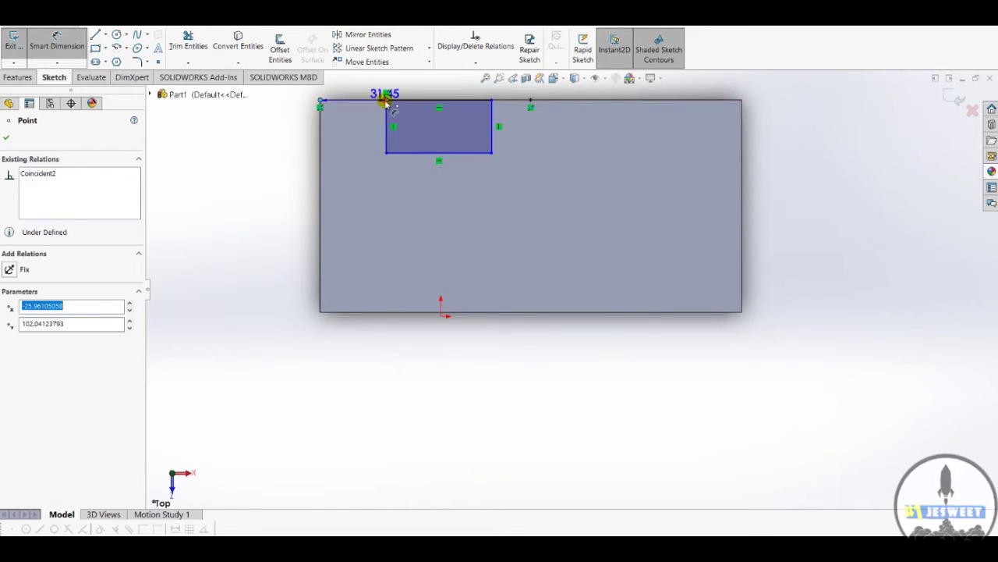
click(361, 195)
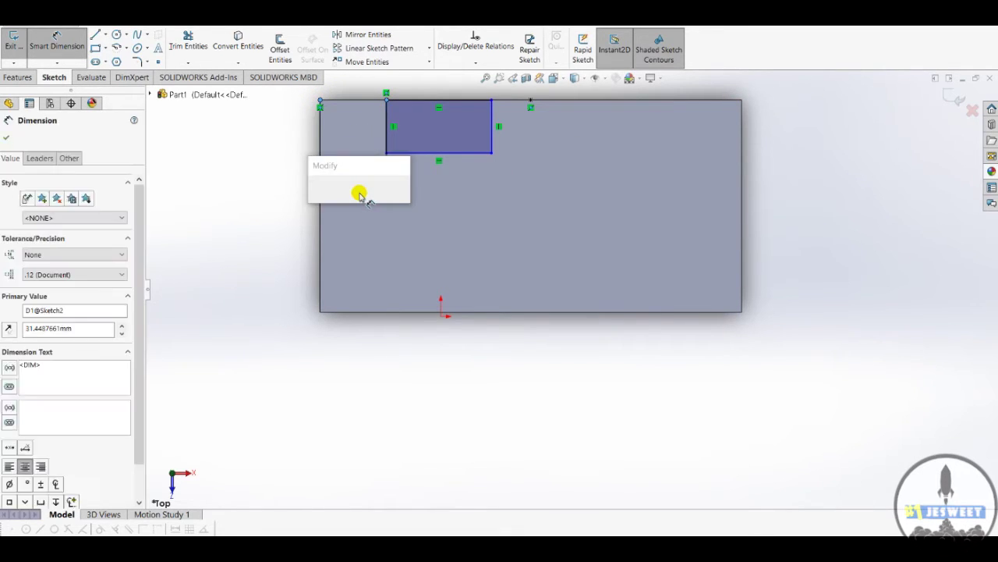
text(25)
key(Return)
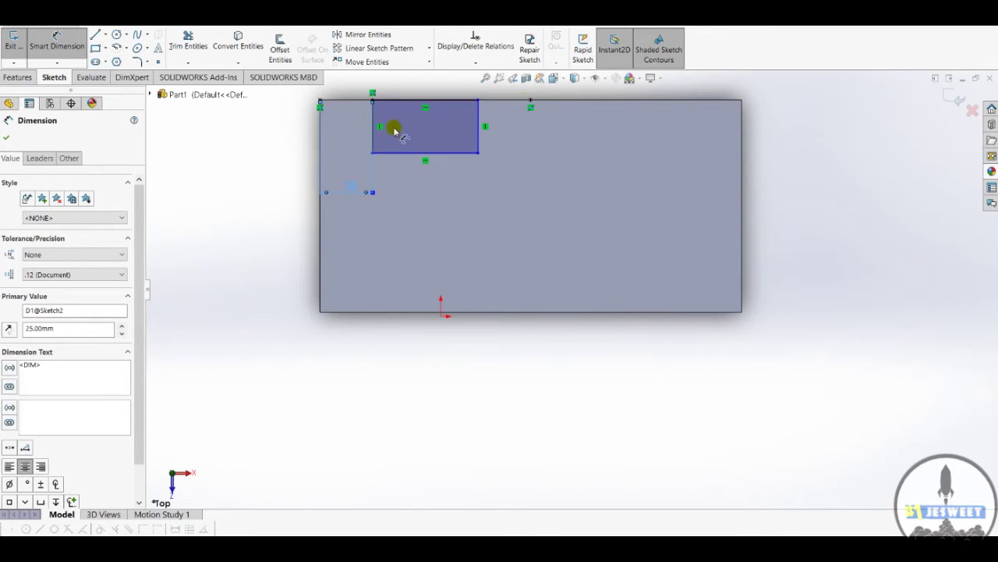
click(455, 193)
click(23, 77)
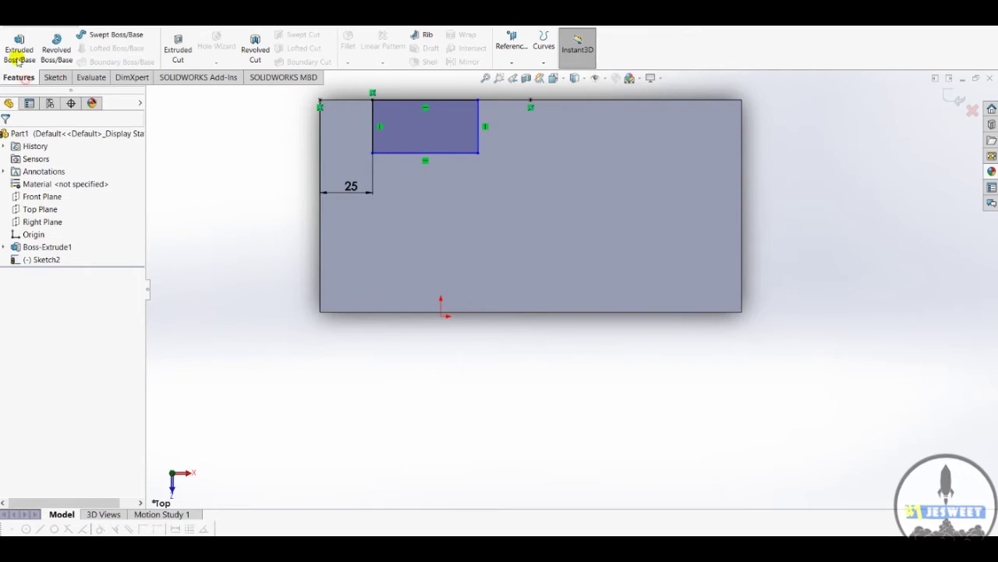
click(18, 49)
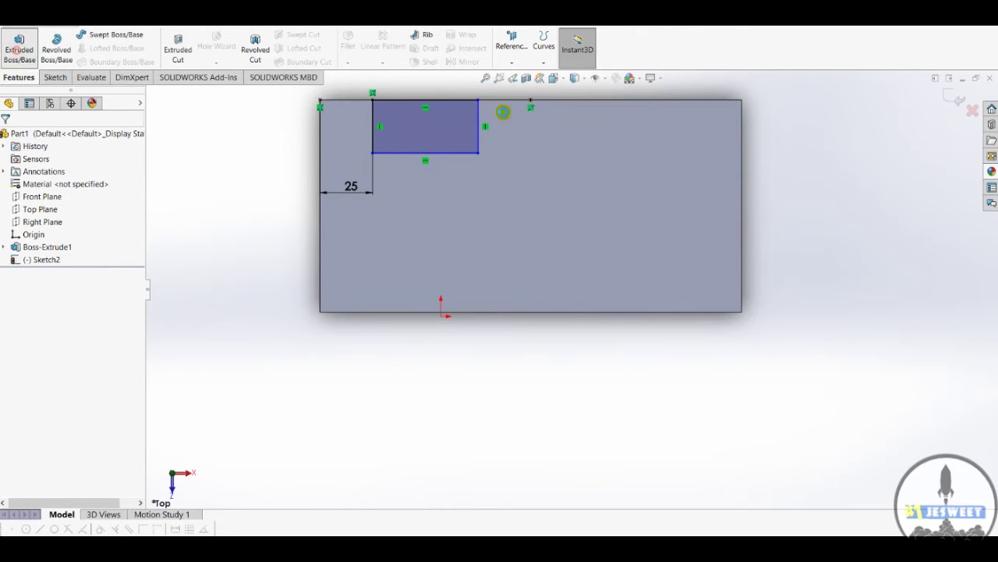
Step: Extrude the small rectangle 60 mm upward, then view the part from the Top
click(457, 133)
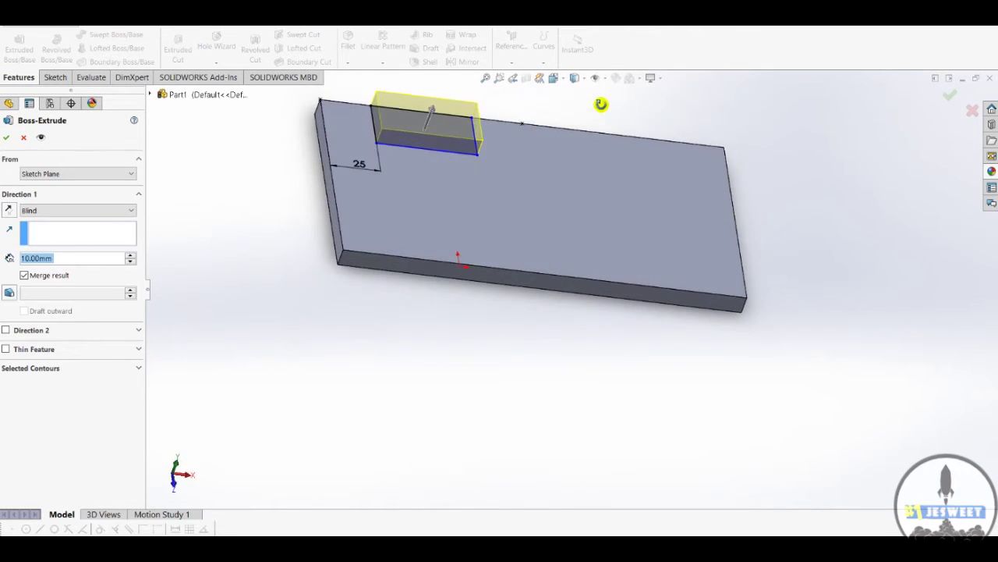
drag(88, 264, 10, 260)
text(60)
key(Return)
scroll(301, 268, down, 3)
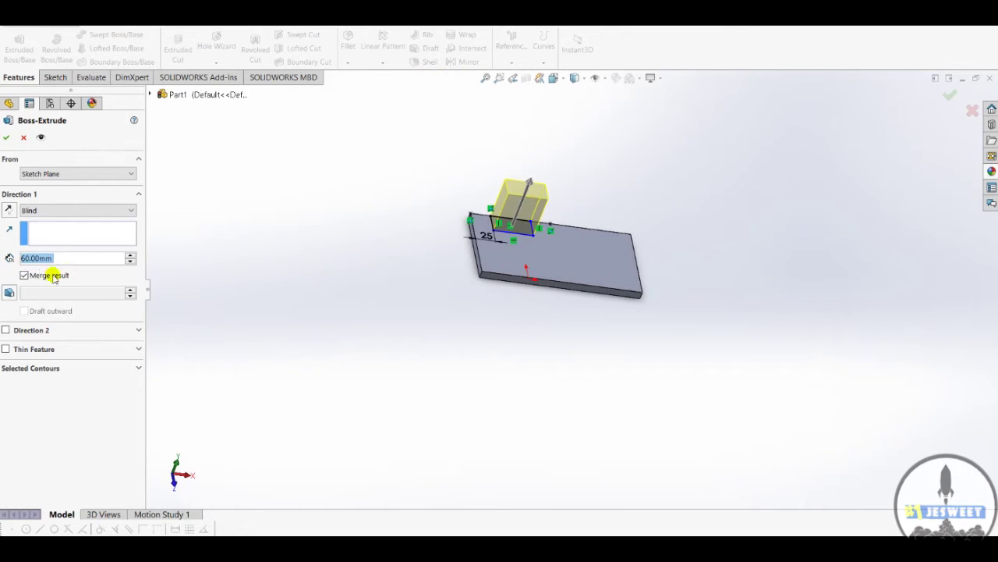
click(5, 141)
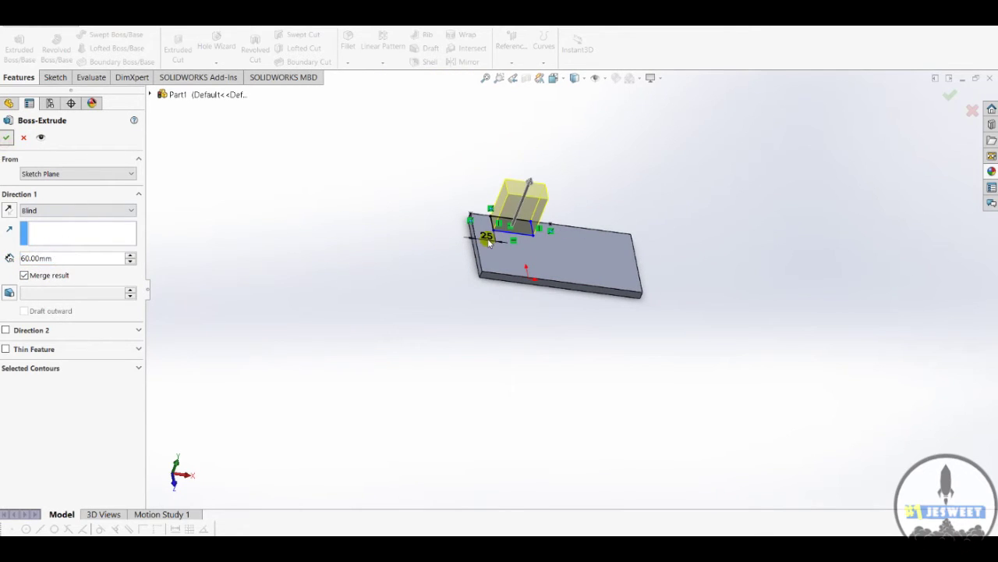
middle_drag(488, 240, 675, 232)
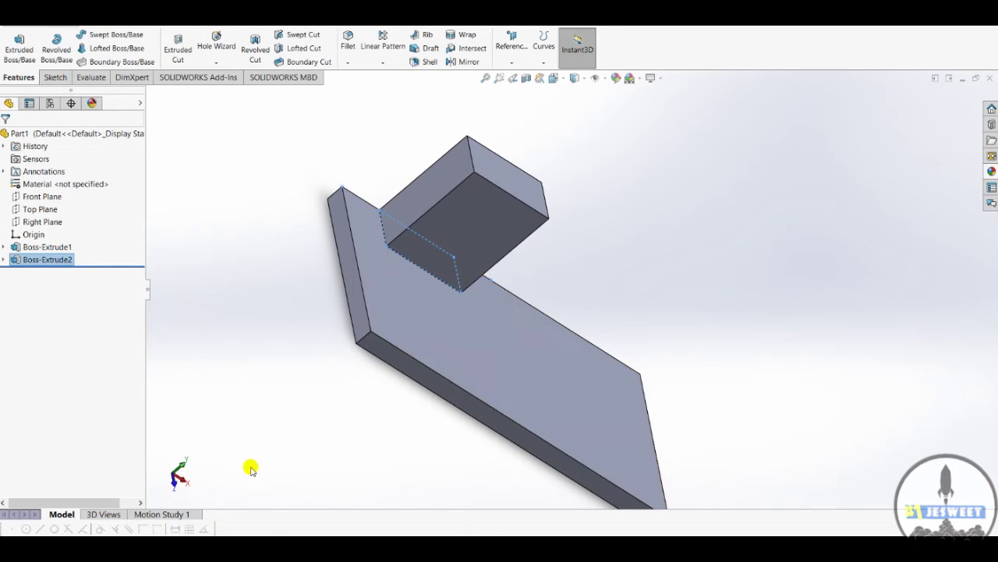
click(188, 465)
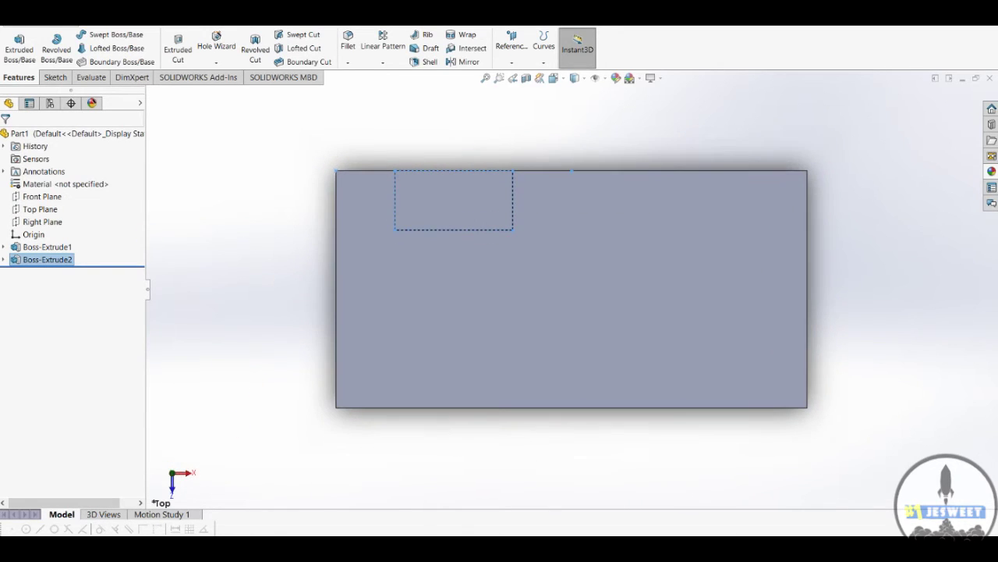
Step: Draw a 100 by 25 mm rectangle on the top face at the plate's right edge
click(14, 51)
click(639, 317)
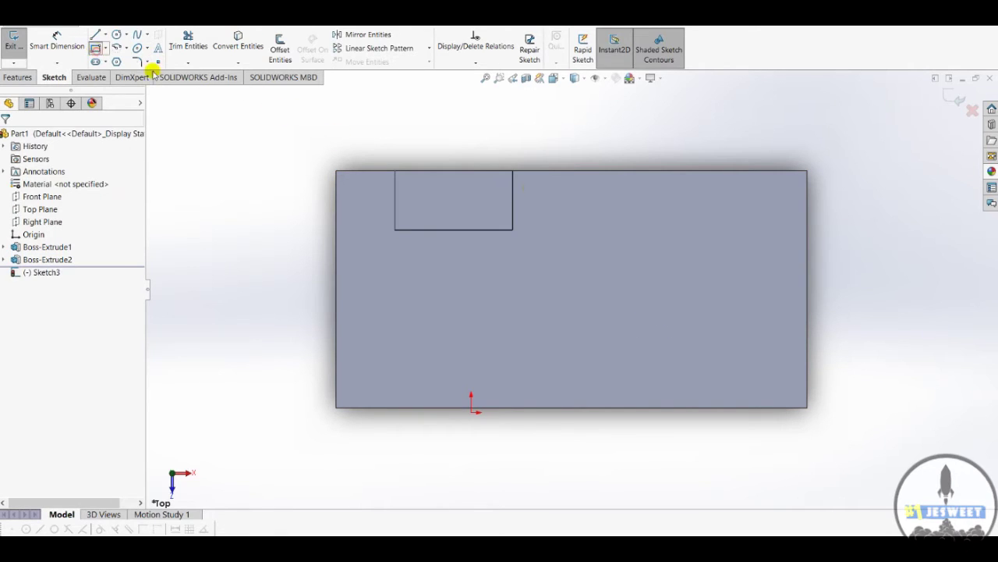
click(808, 382)
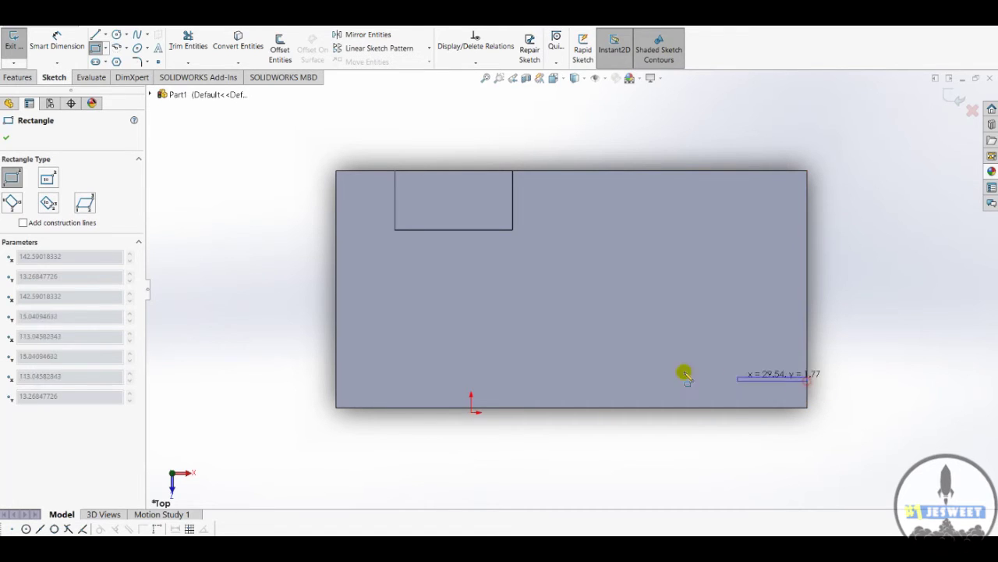
click(592, 315)
key(Escape)
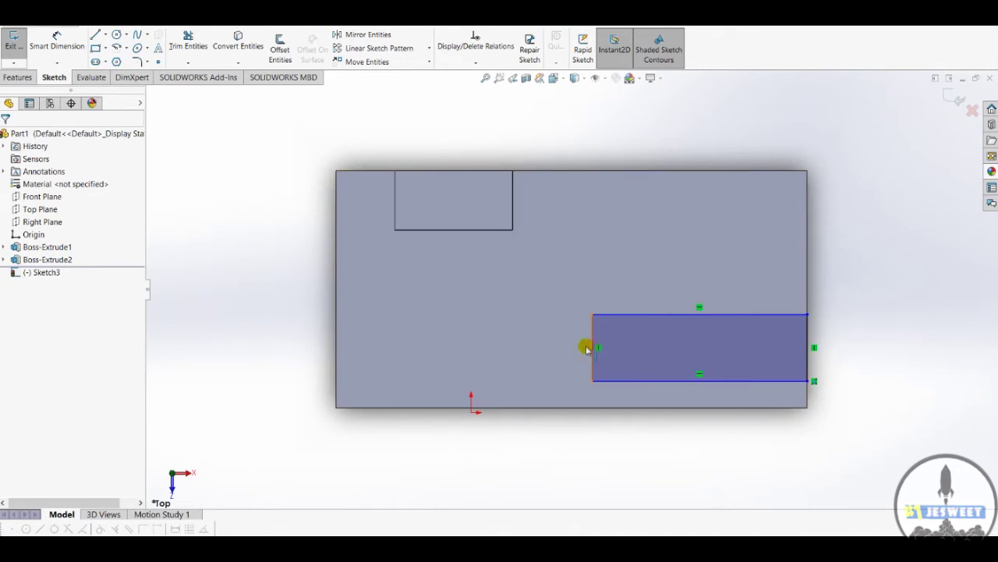
click(592, 348)
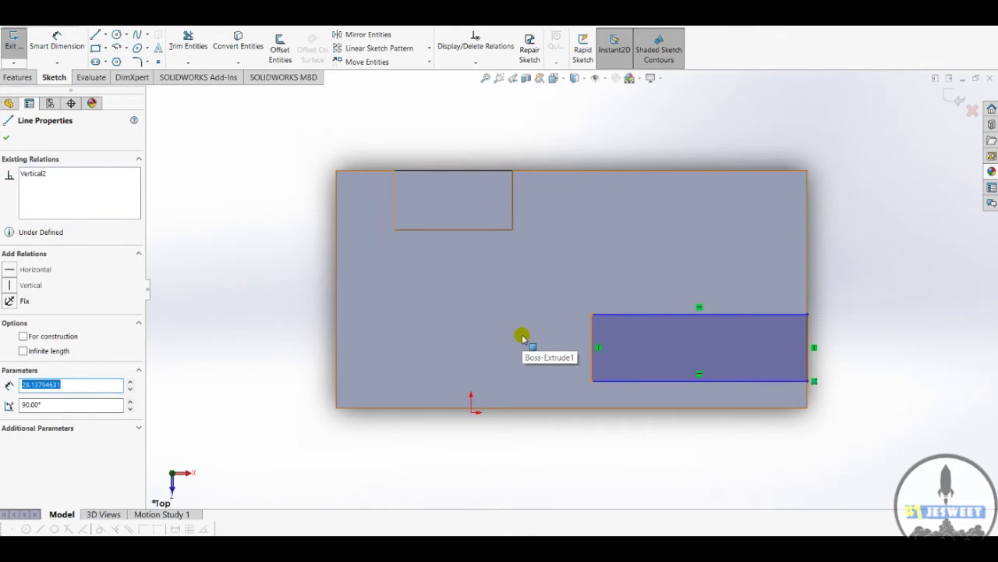
text(25)
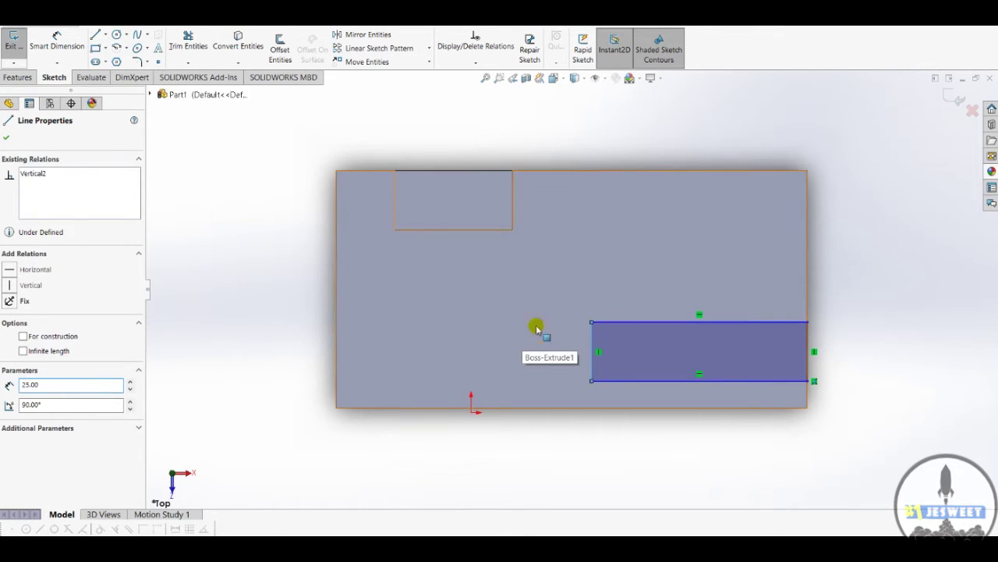
click(727, 323)
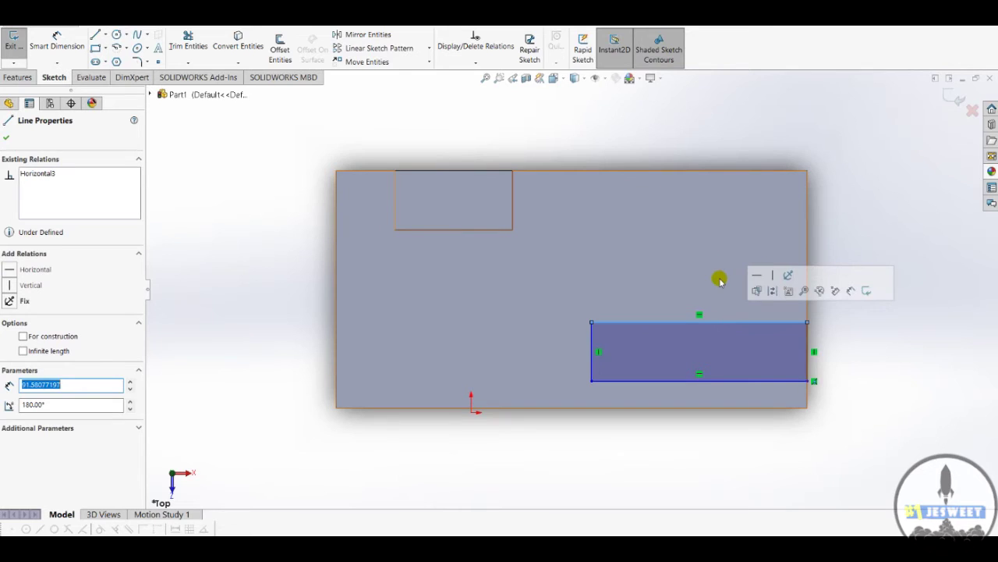
text(10)
key(Return)
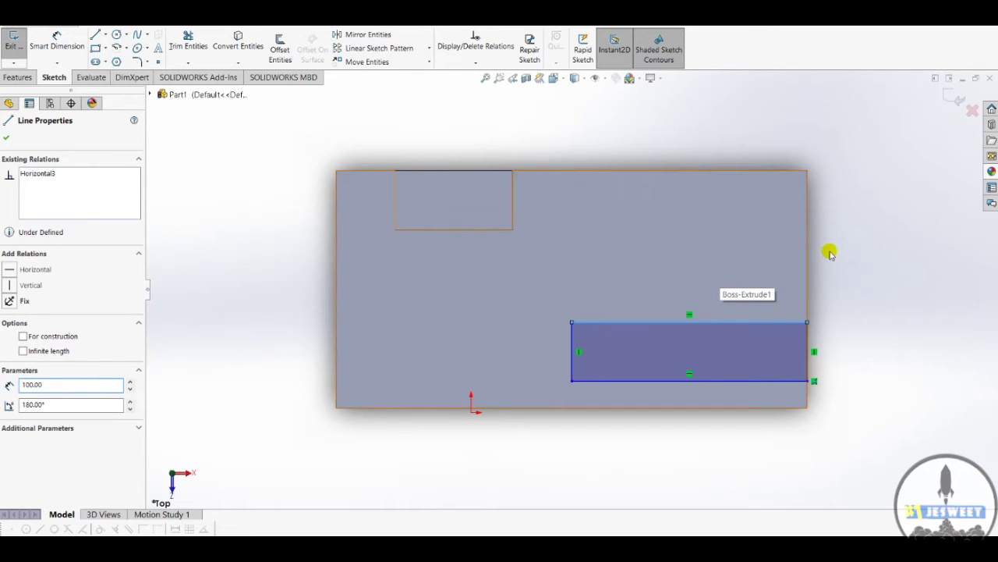
key(Escape)
Step: Dimension the rectangle's lower corner 25 mm from the plate's lower edge
click(57, 40)
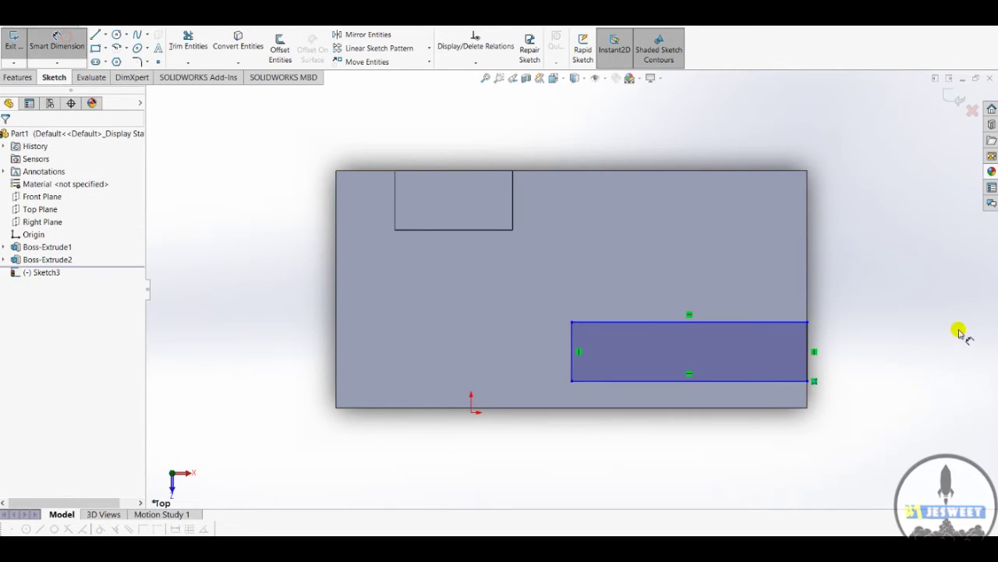
click(808, 382)
click(856, 388)
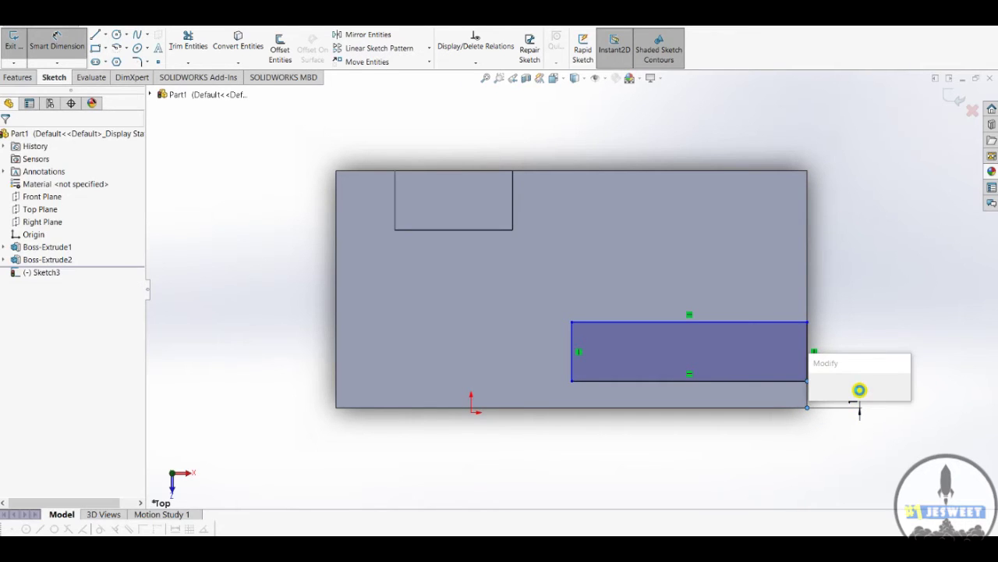
text(25)
key(Return)
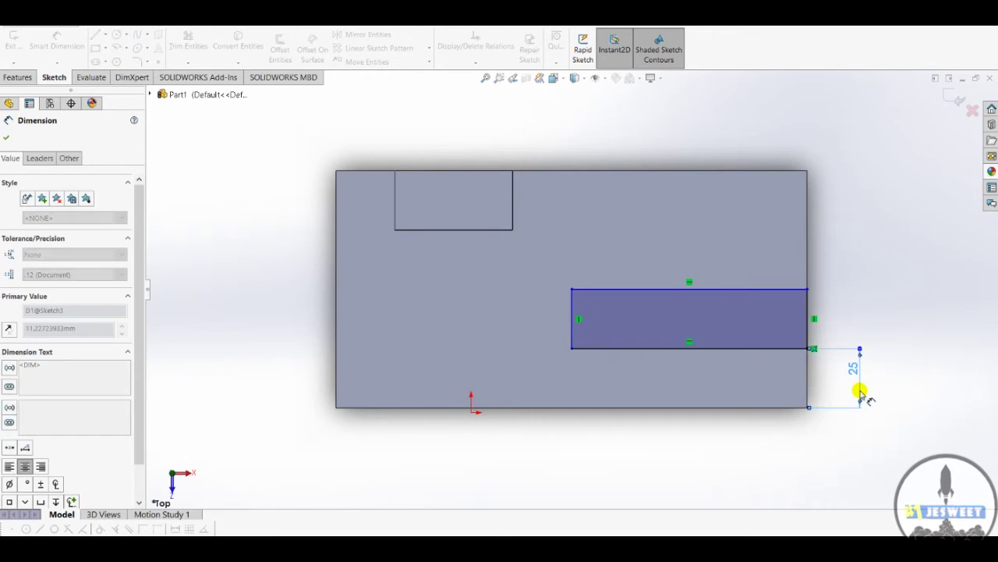
click(6, 137)
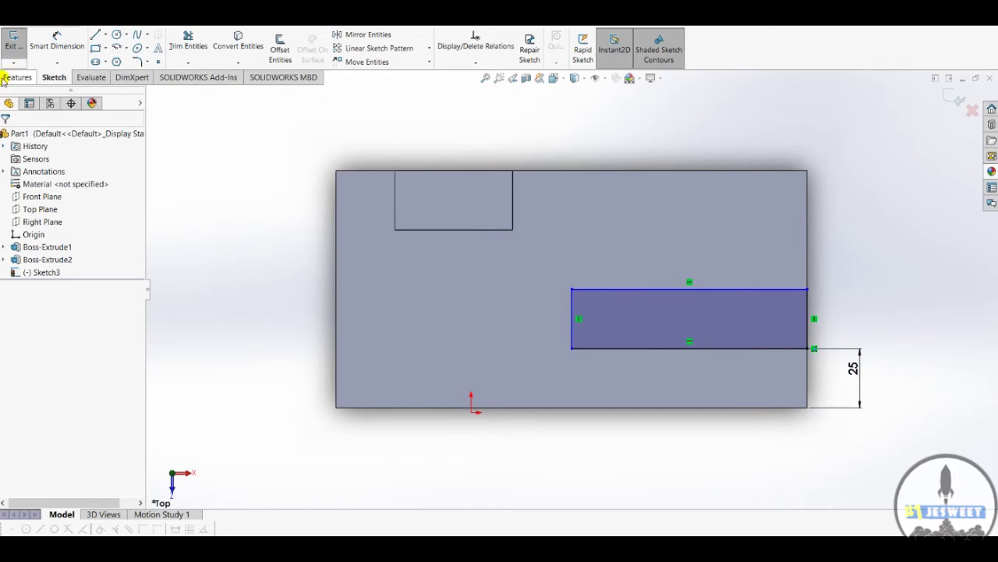
click(9, 75)
click(17, 48)
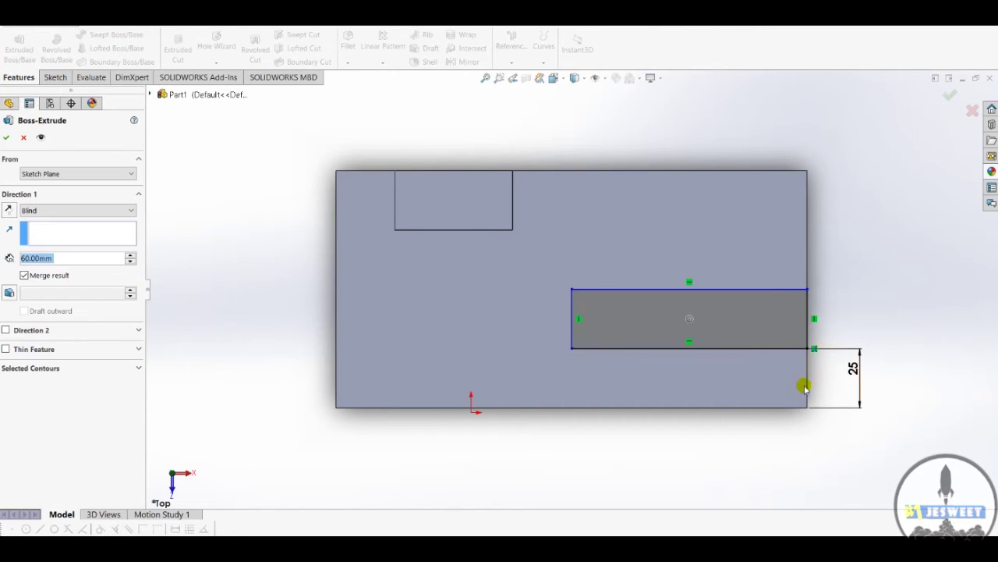
Step: Set the Boss-Extrude depth to 55 mm and confirm the second block
double_click(77, 261)
text(50)
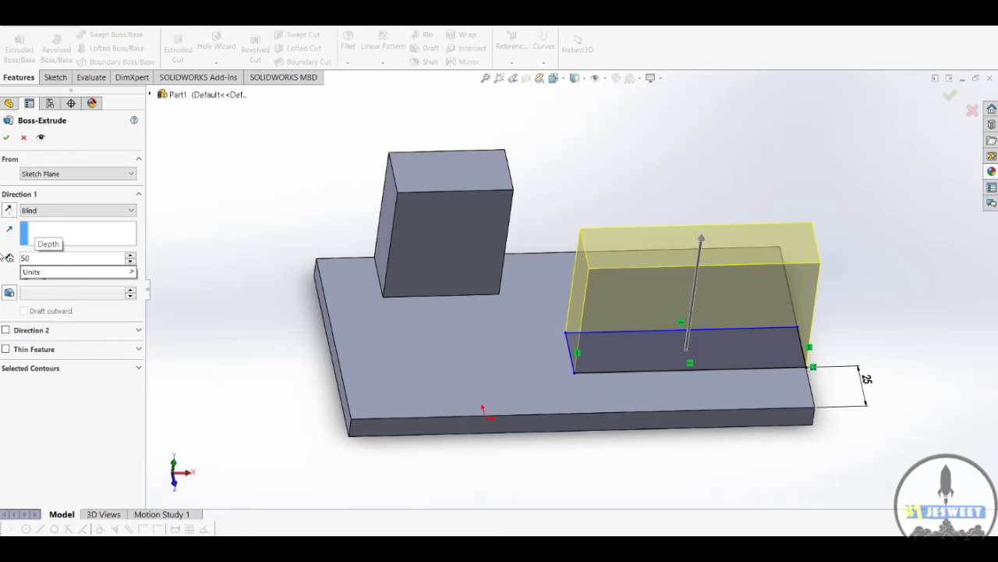
key(BackSpace)
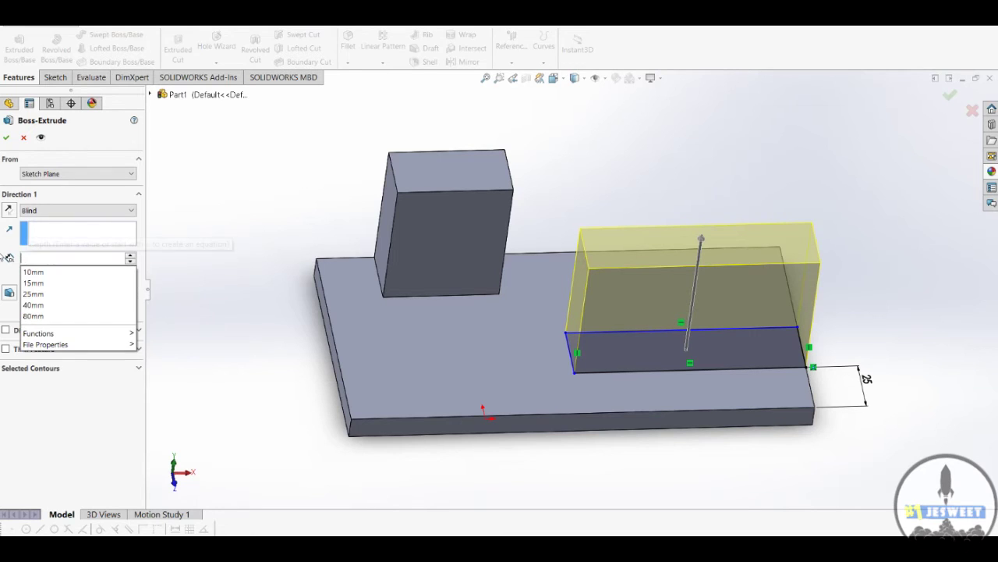
text(55)
key(Down)
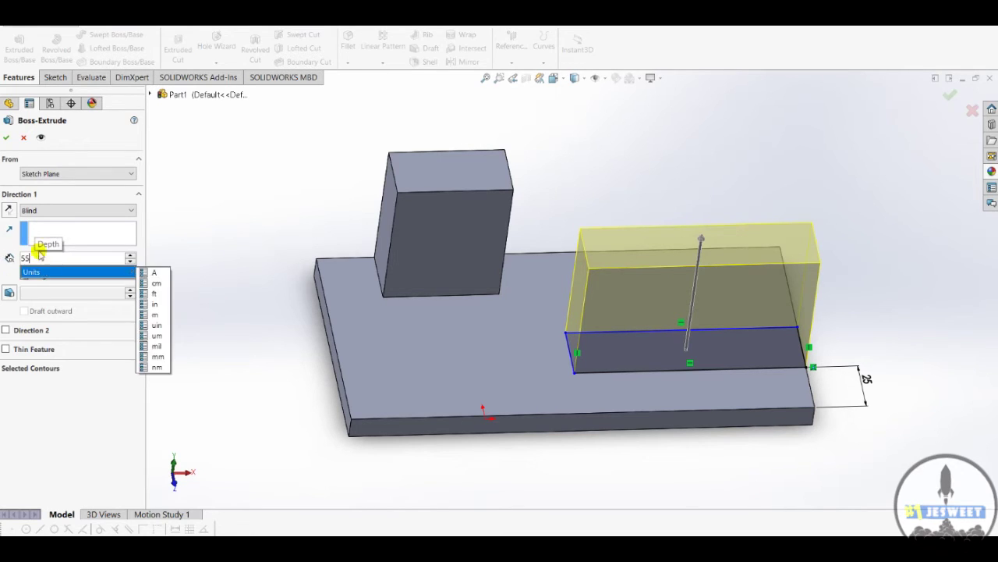
click(9, 143)
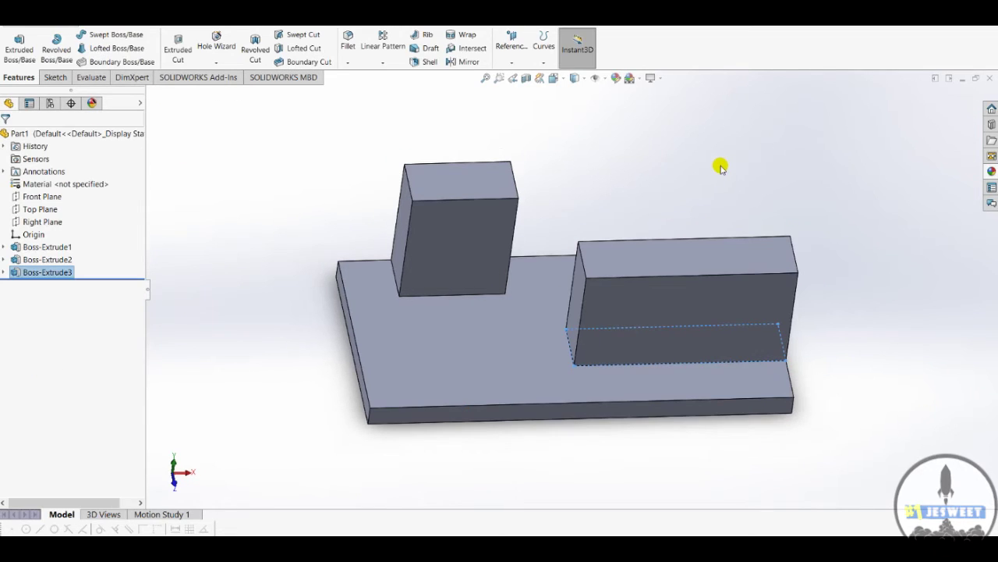
Step: On the long block's end face, sketch a 12.5 mm radius circle centred on its top edge
click(178, 47)
mouse_move(583, 200)
middle_down()
mouse_move(669, 149)
mouse_move(676, 235)
mouse_move(655, 210)
middle_up()
click(611, 257)
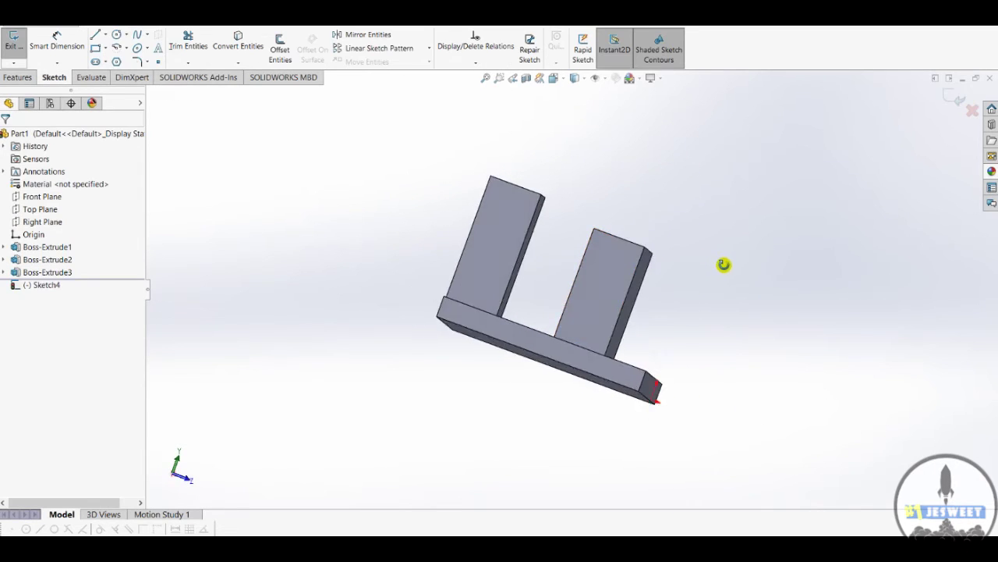
click(115, 36)
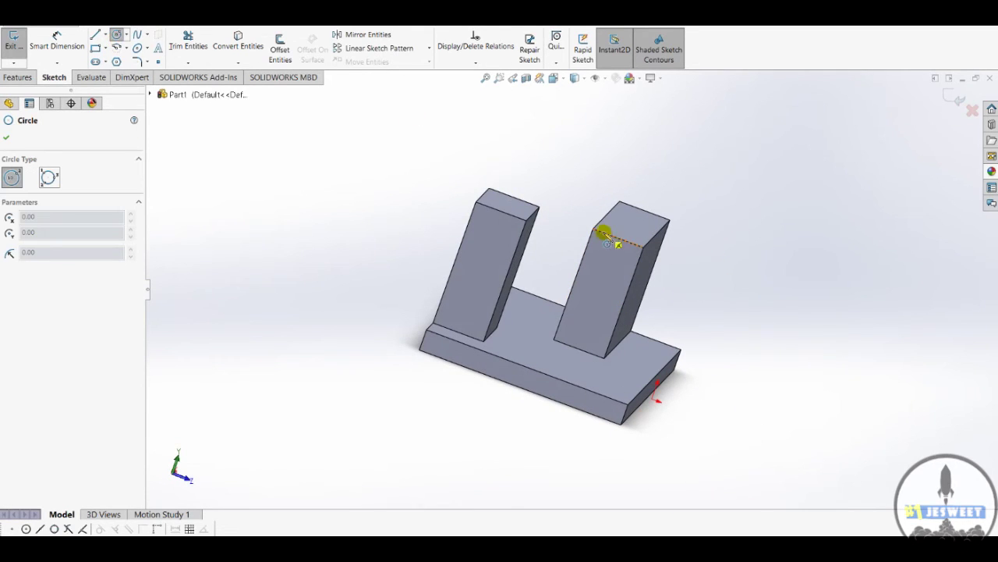
click(618, 238)
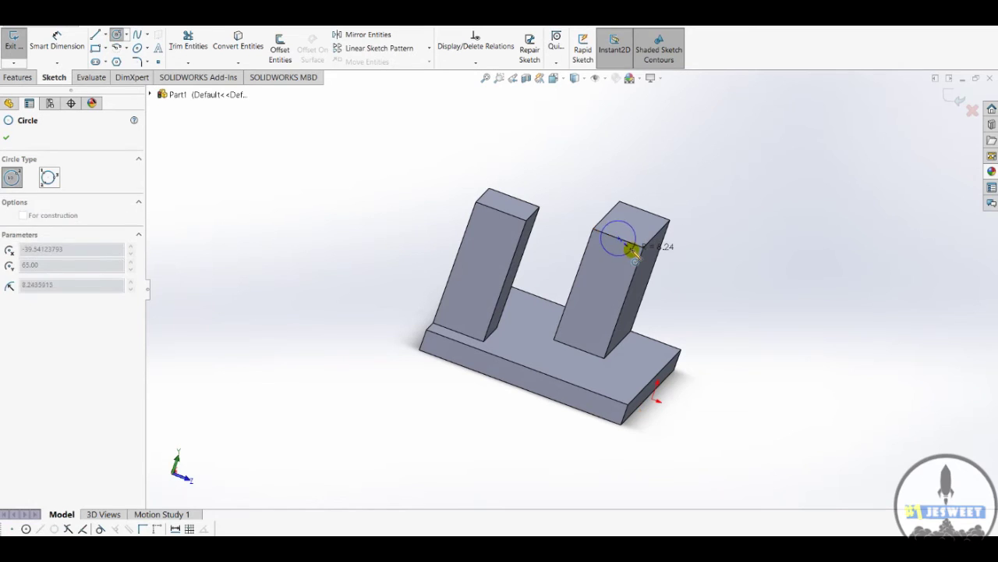
click(633, 247)
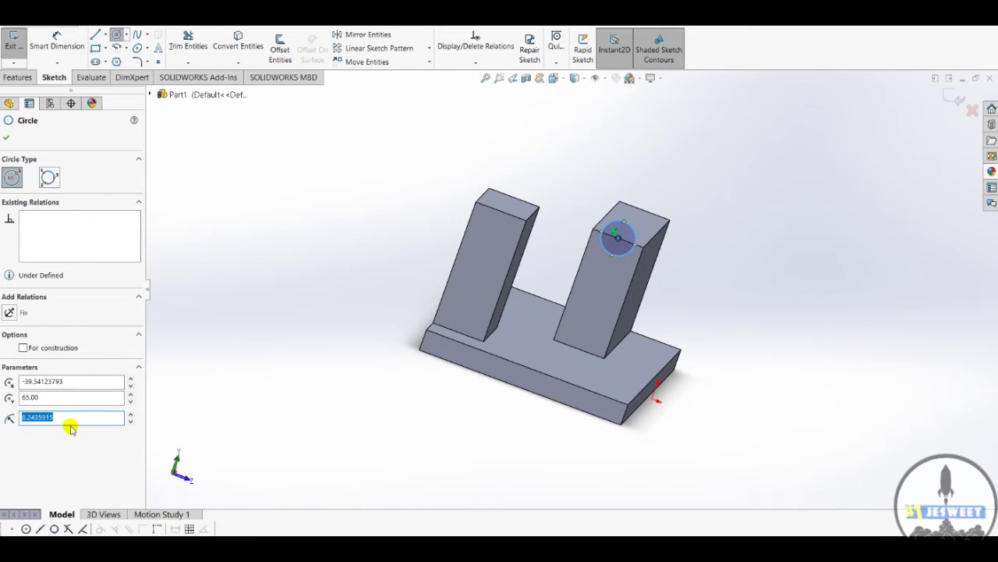
text(12.5)
key(Return)
click(6, 137)
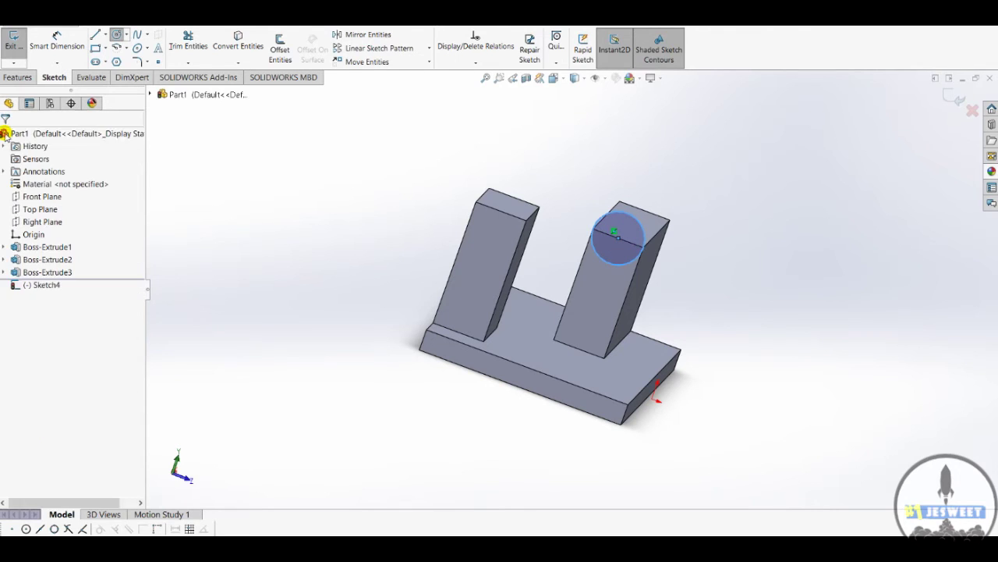
click(18, 77)
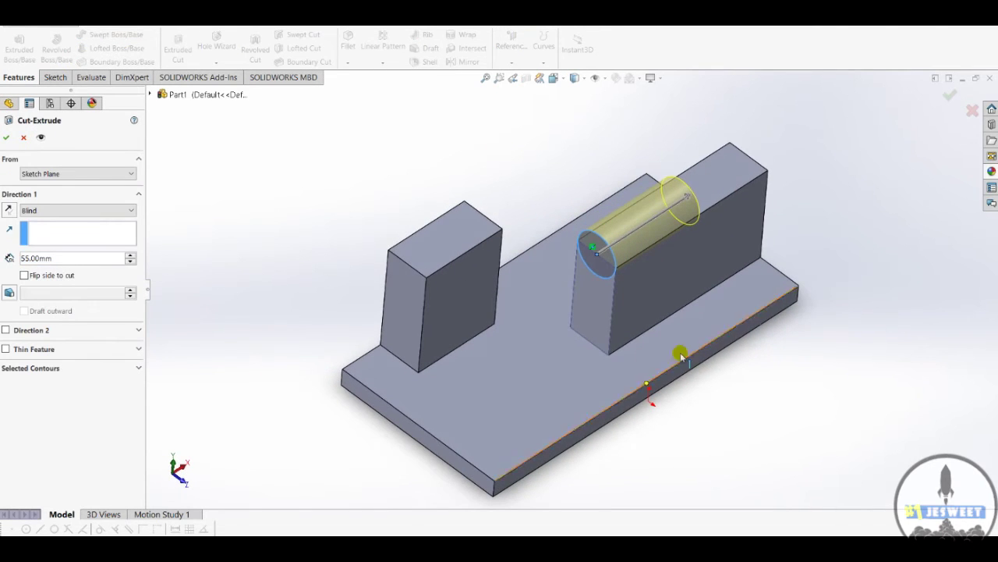
Step: Cut the circle 100 mm Blind to form the groove, then orbit to the front
drag(81, 262, 1, 257)
text(100)
key(Return)
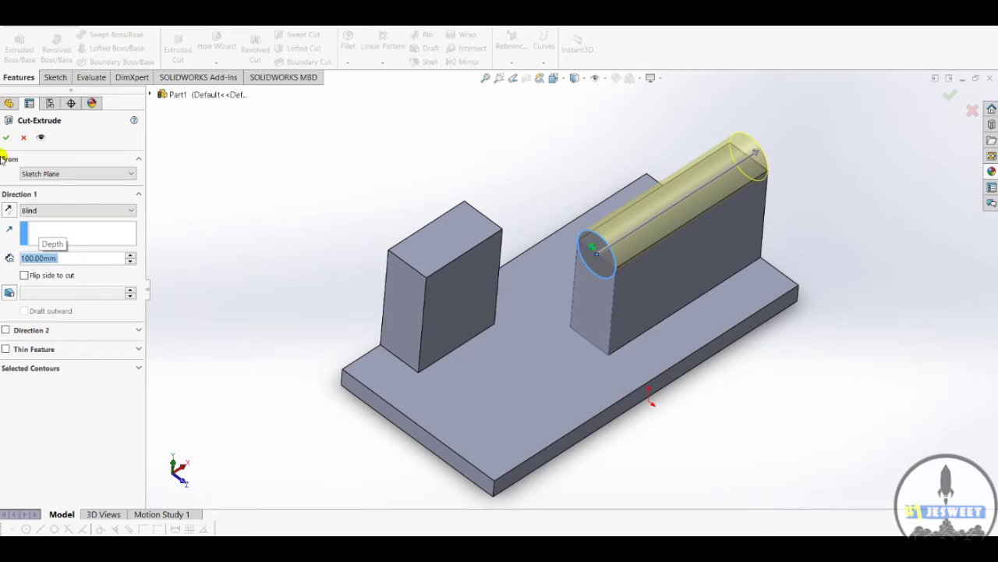
mouse_move(782, 356)
middle_down()
mouse_move(744, 375)
mouse_move(773, 335)
middle_up()
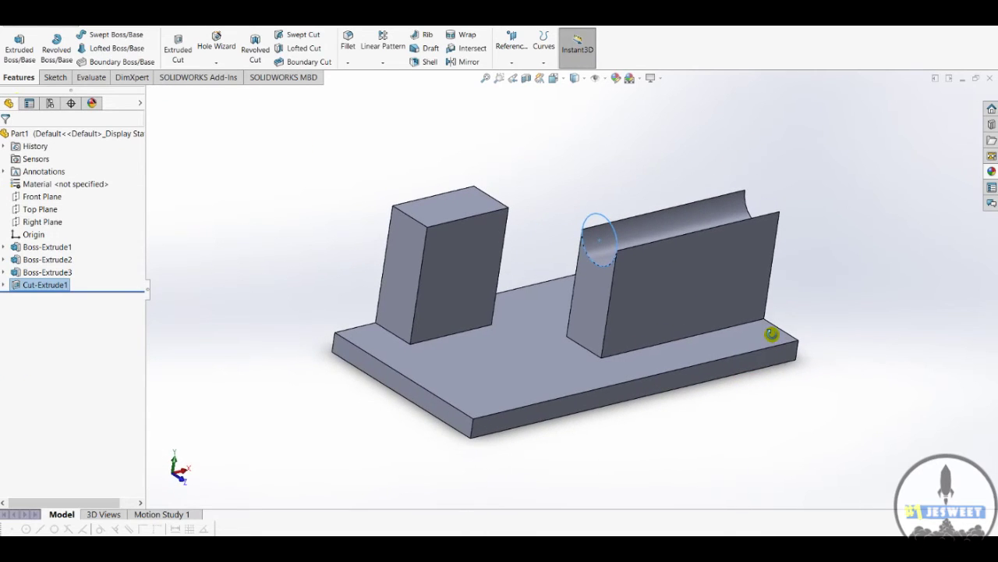
click(175, 460)
mouse_move(331, 287)
middle_down()
mouse_move(263, 234)
mouse_move(258, 241)
middle_up()
click(180, 43)
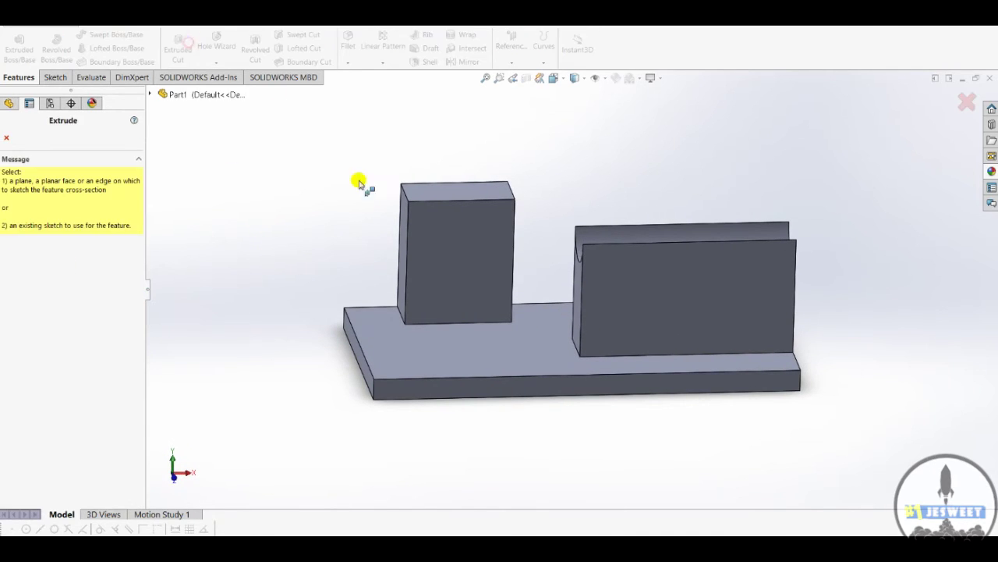
Step: Sketch a 10 mm diameter circle on the left block's front face
click(446, 236)
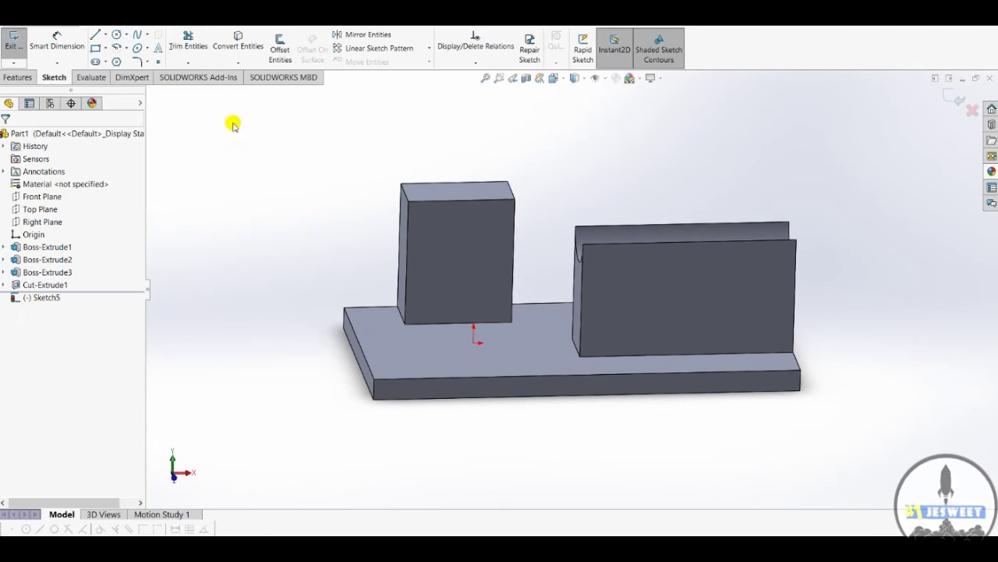
click(116, 36)
click(456, 223)
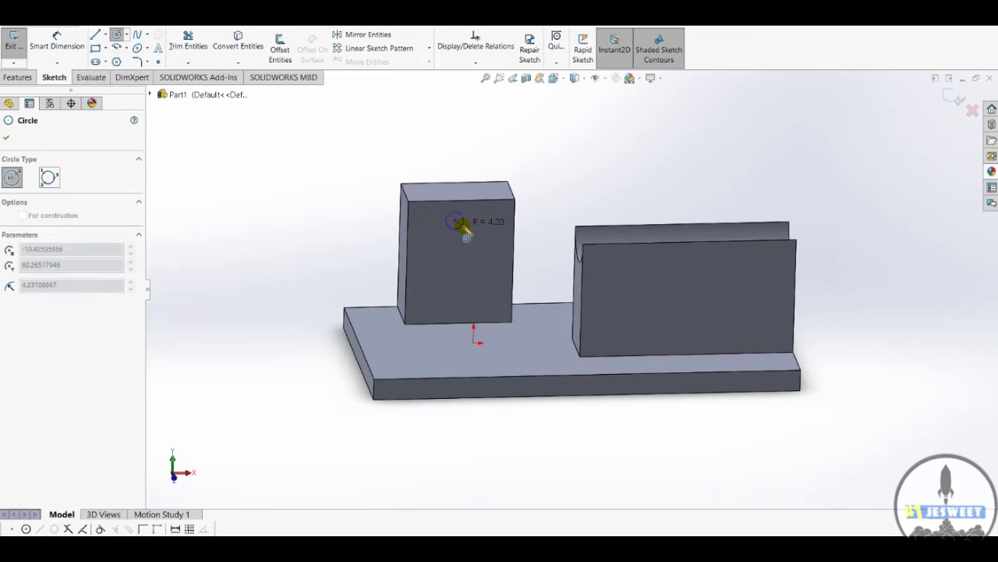
click(465, 228)
key(Escape)
scroll(457, 234, up, 3)
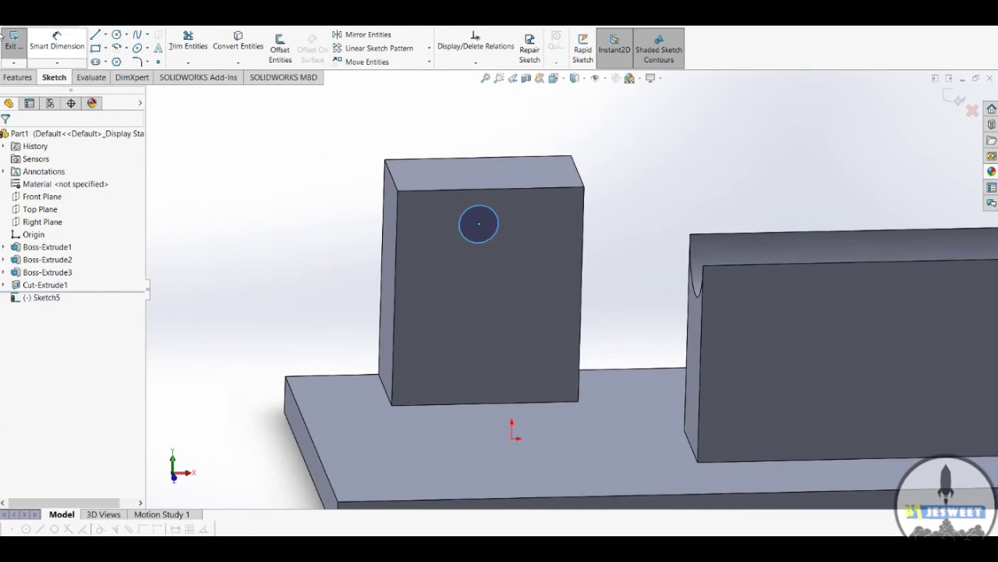
click(55, 35)
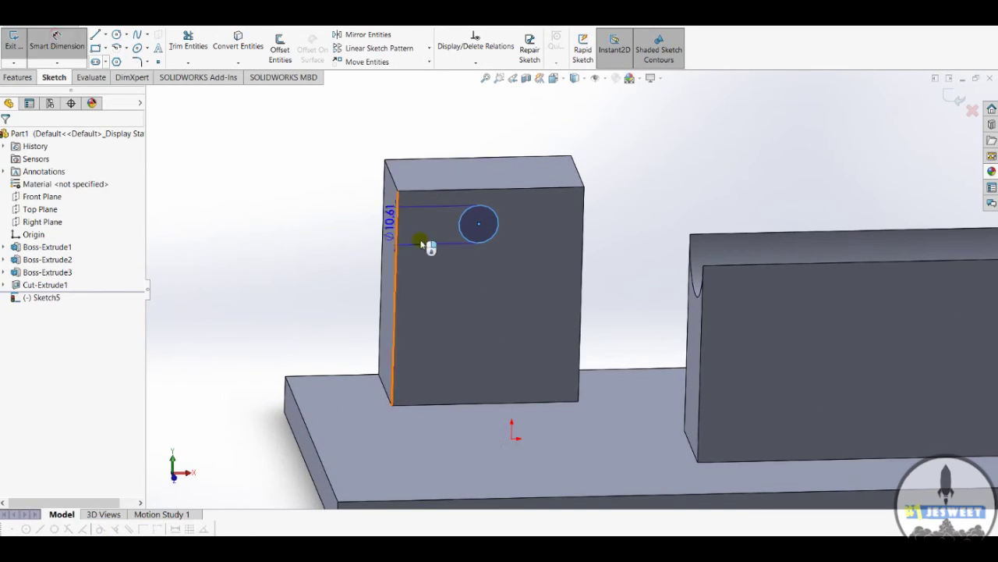
click(460, 228)
click(445, 295)
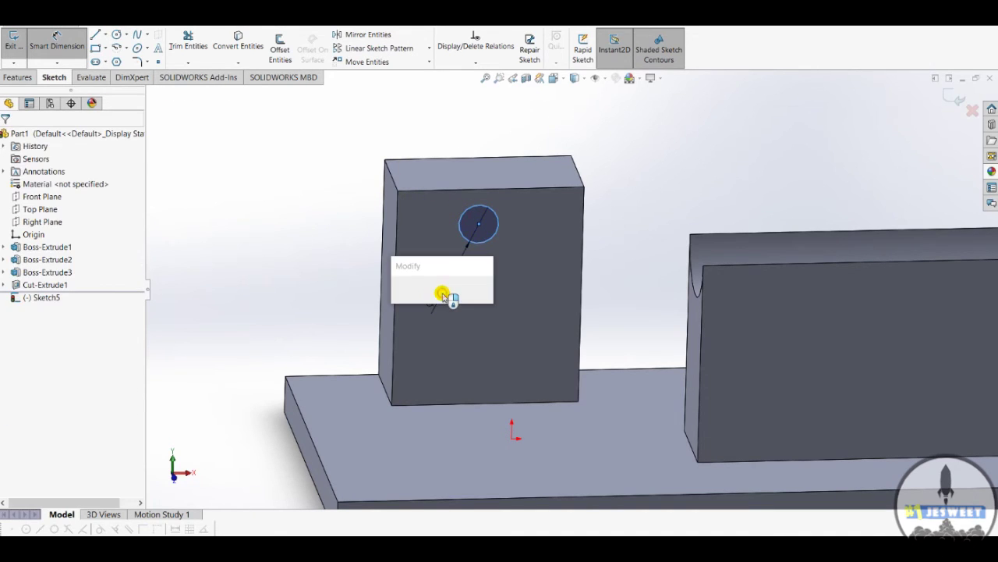
text(10)
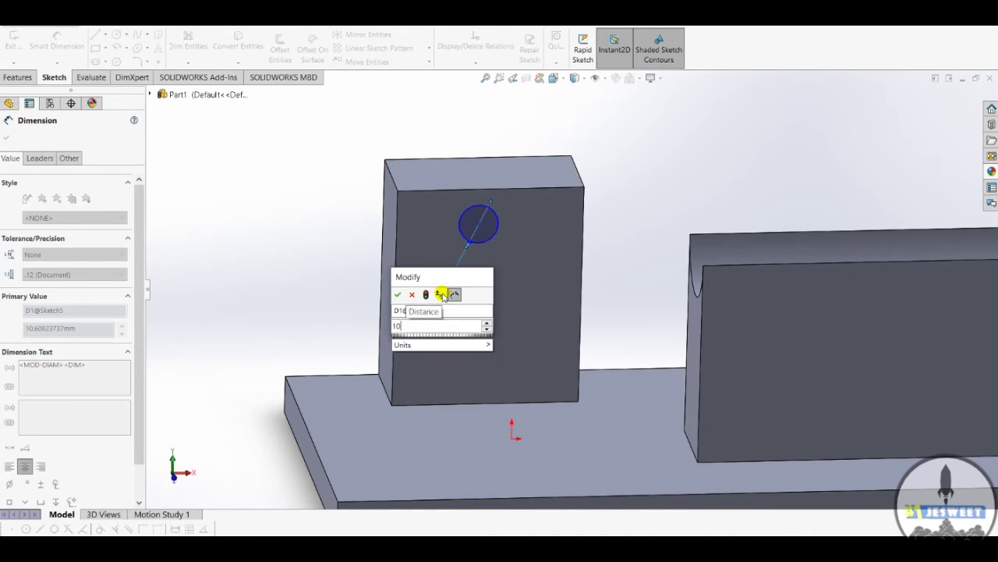
key(Return)
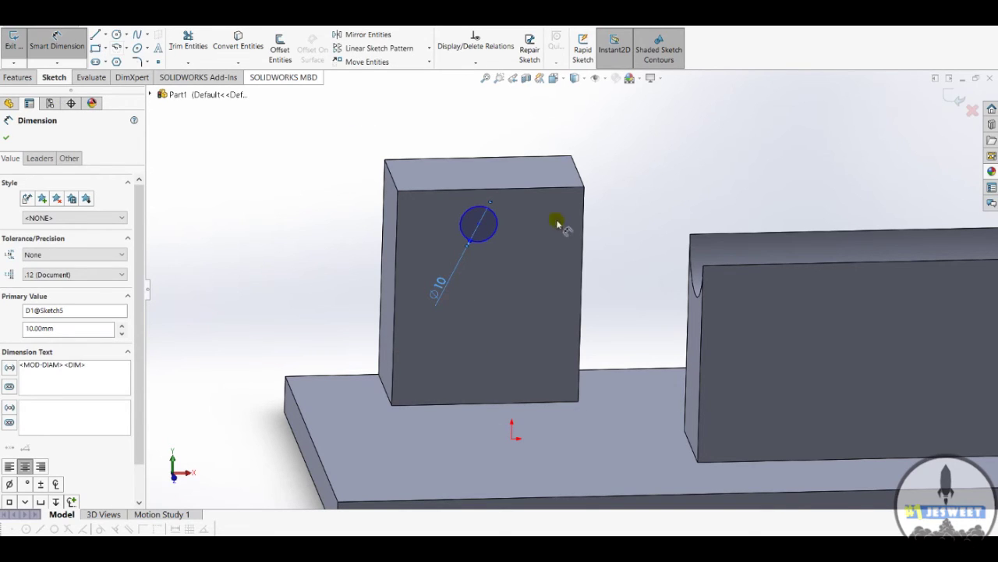
Step: Locate the hole centre 25 mm from the block's left edge and 10 mm below its top
click(393, 228)
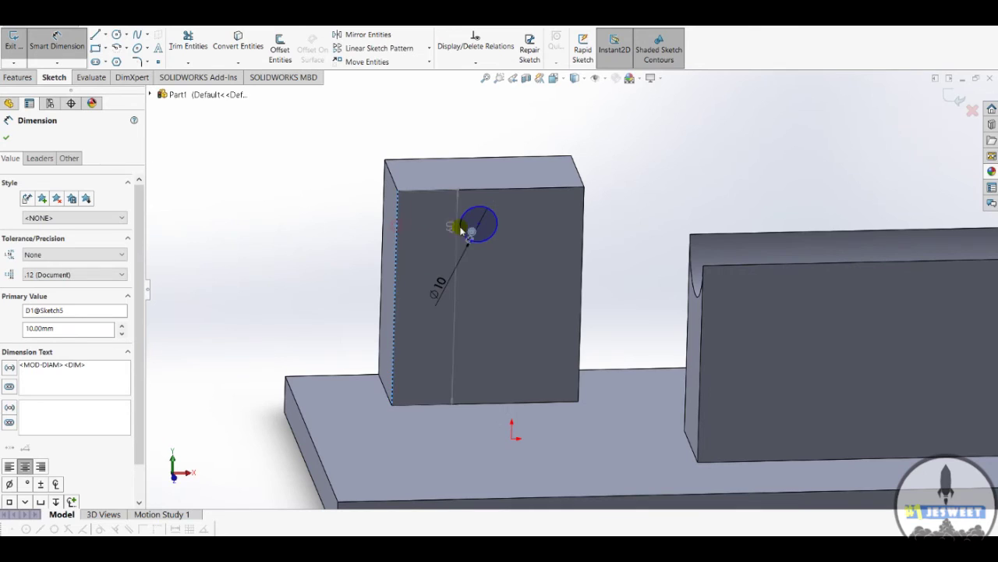
click(478, 225)
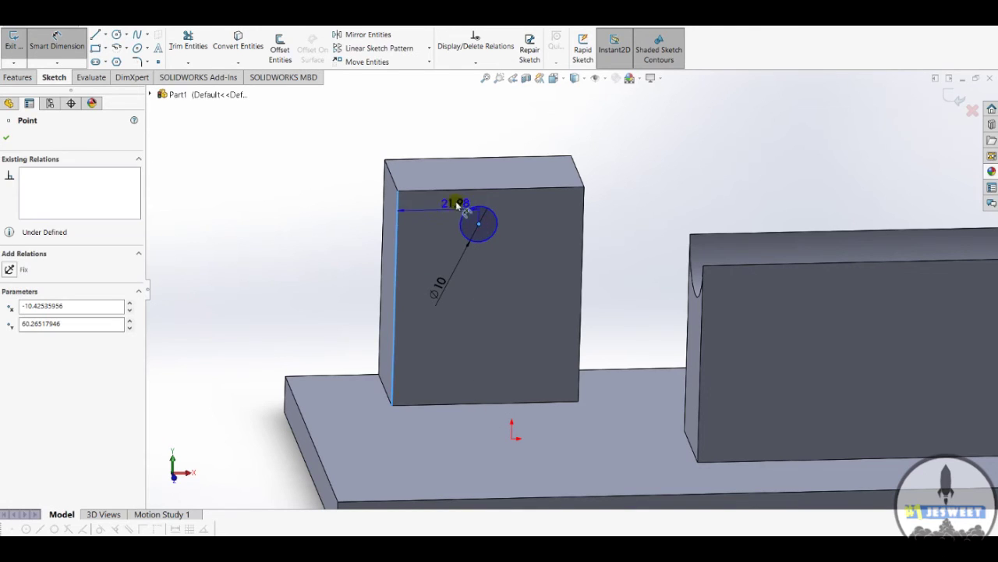
click(453, 134)
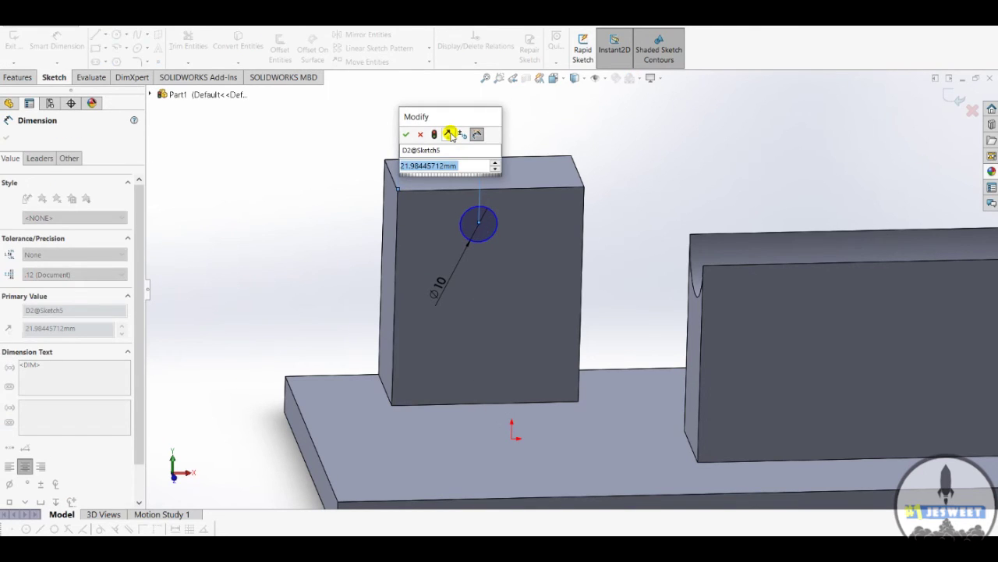
text(8)
key(Return)
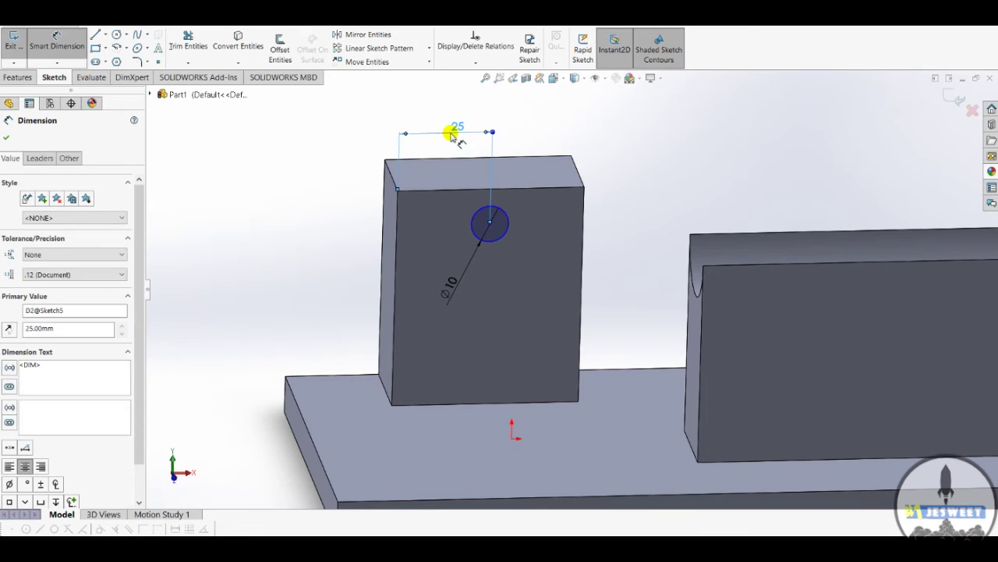
click(506, 189)
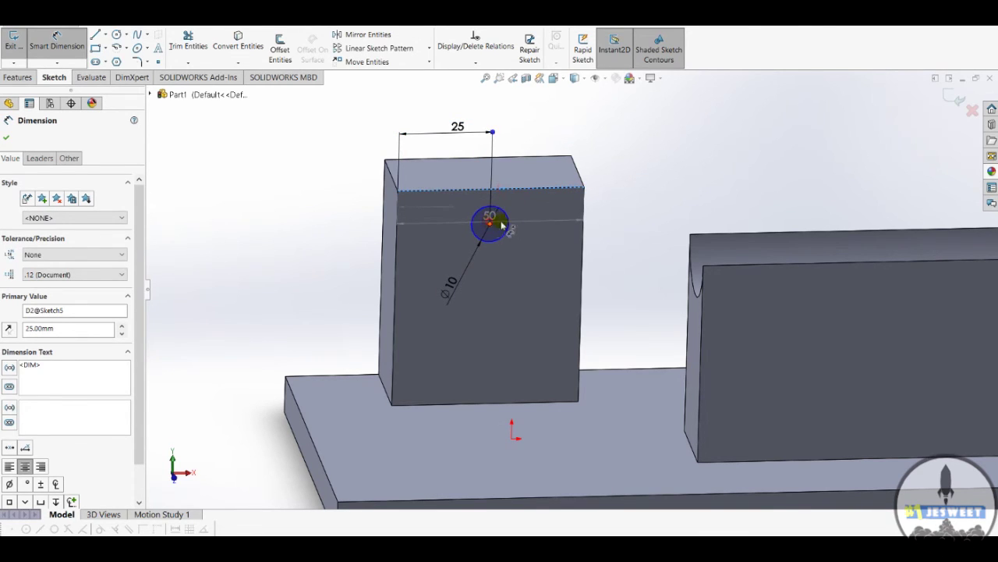
click(490, 225)
click(530, 212)
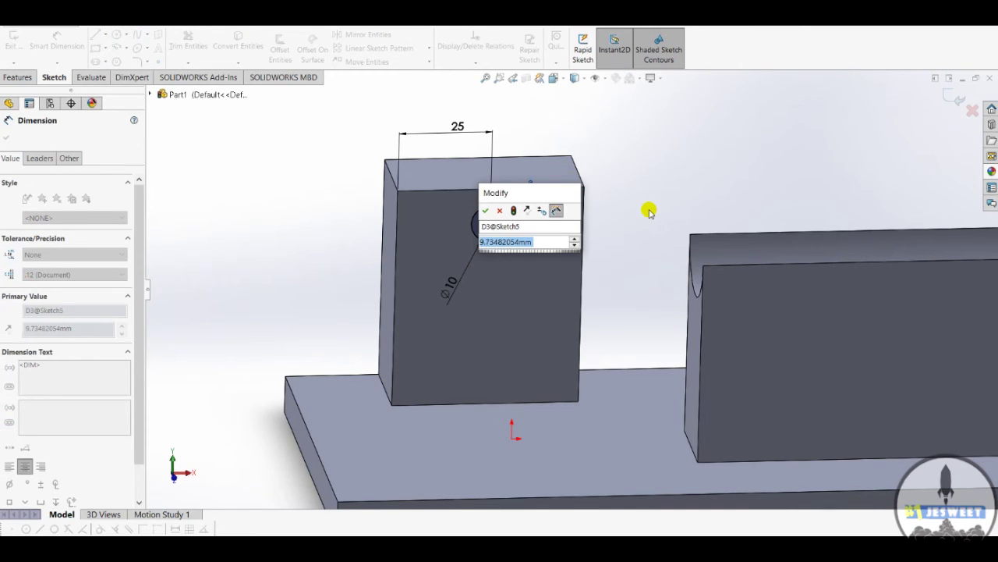
text(10)
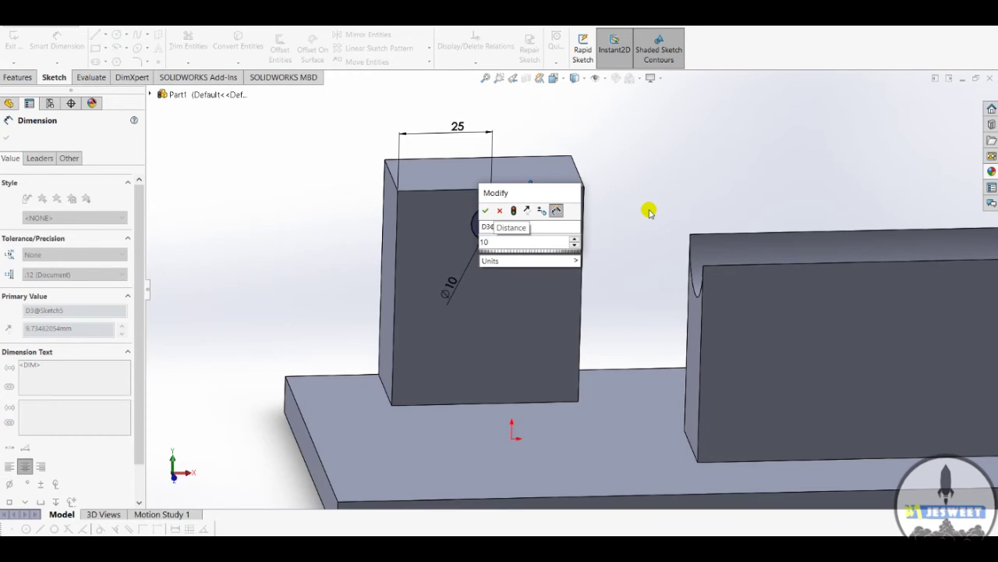
key(Return)
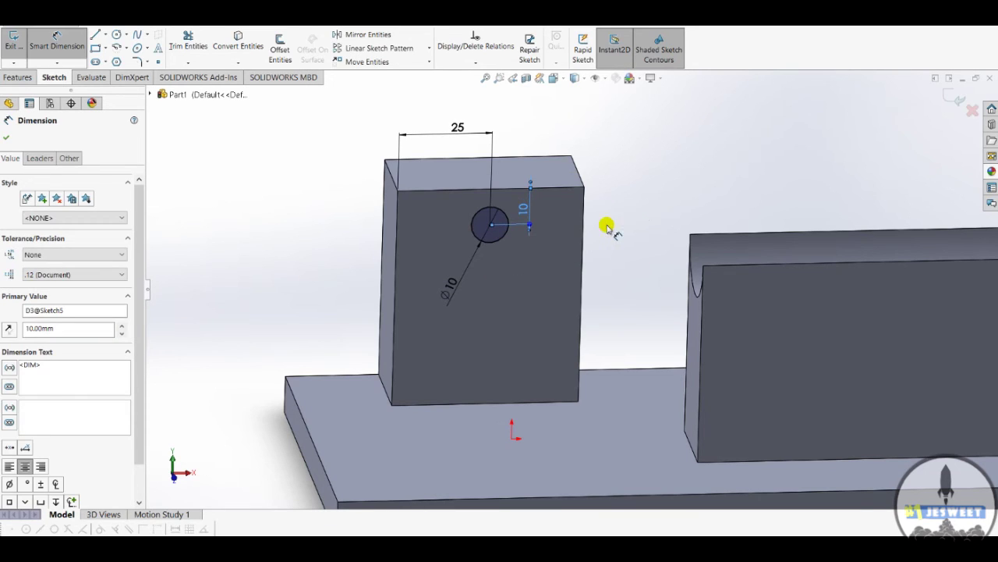
Step: Extrude-cut the 10 mm circle through the left block
click(5, 138)
click(17, 77)
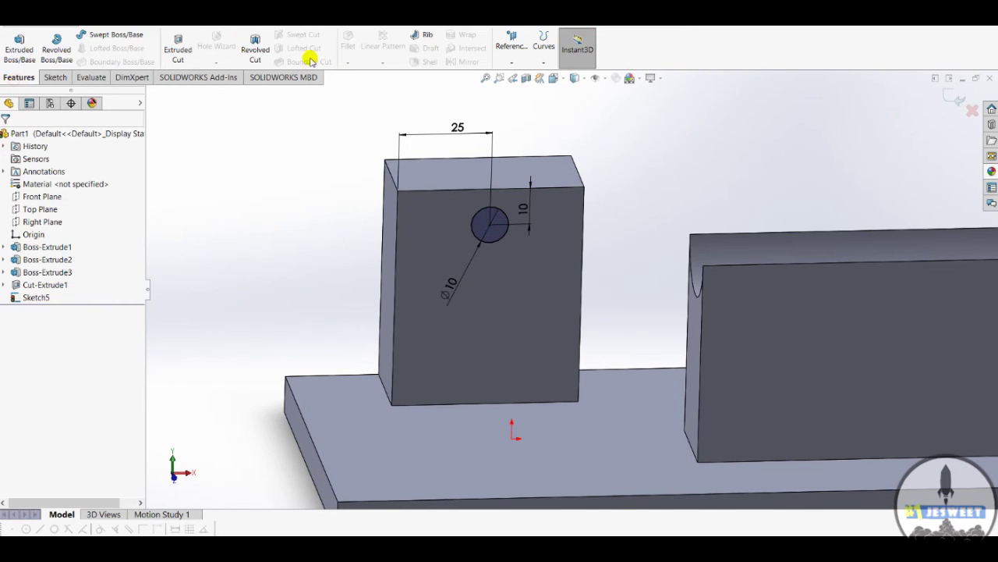
click(178, 47)
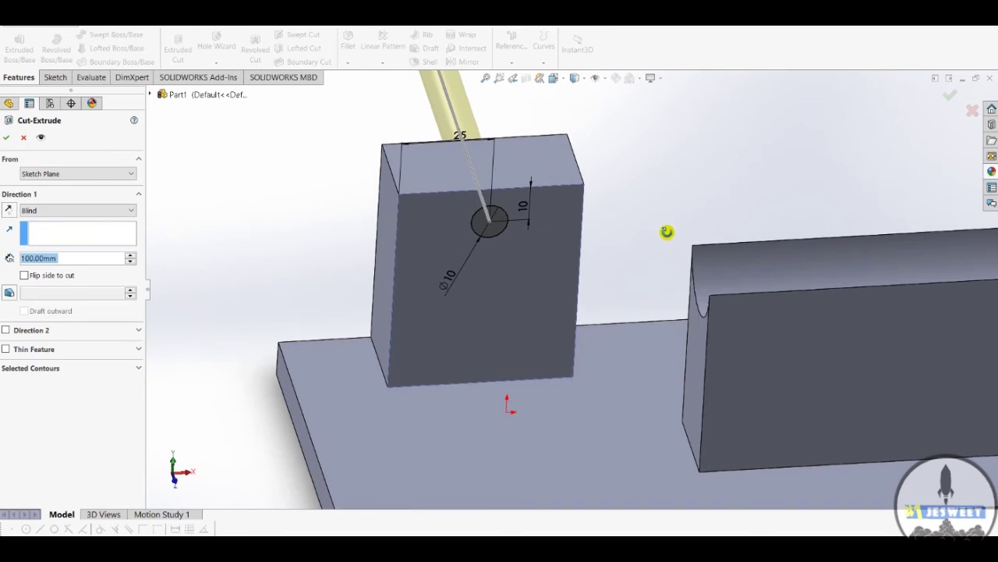
key(Return)
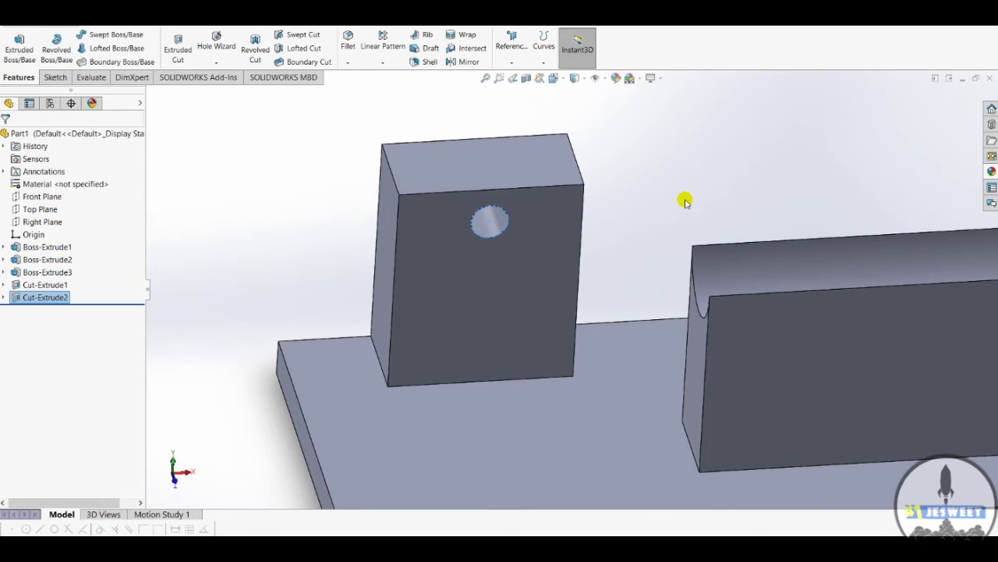
Step: Round the left block's two top edges with a 12.5 mm fillet, giving it an arched top
click(348, 40)
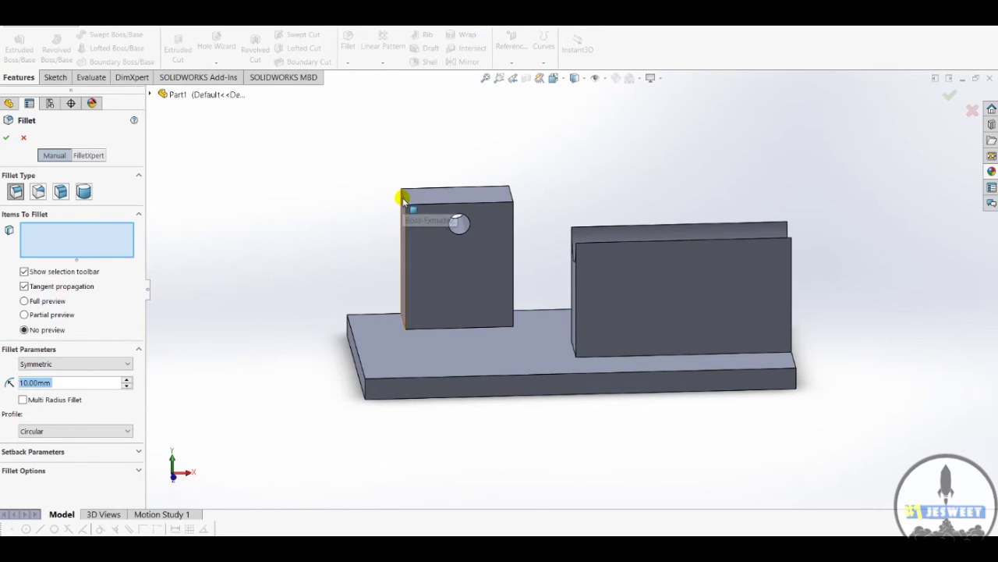
click(463, 191)
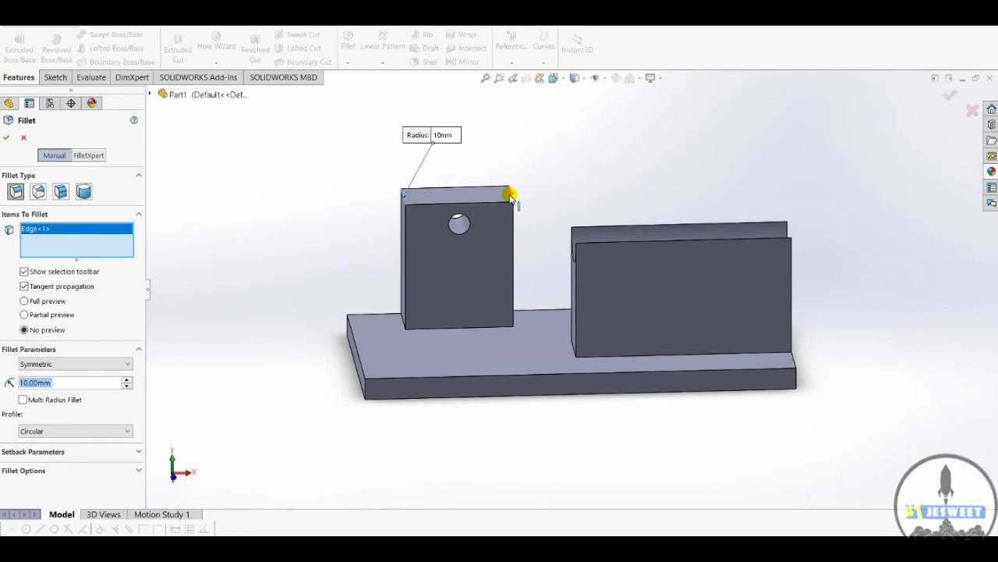
click(512, 193)
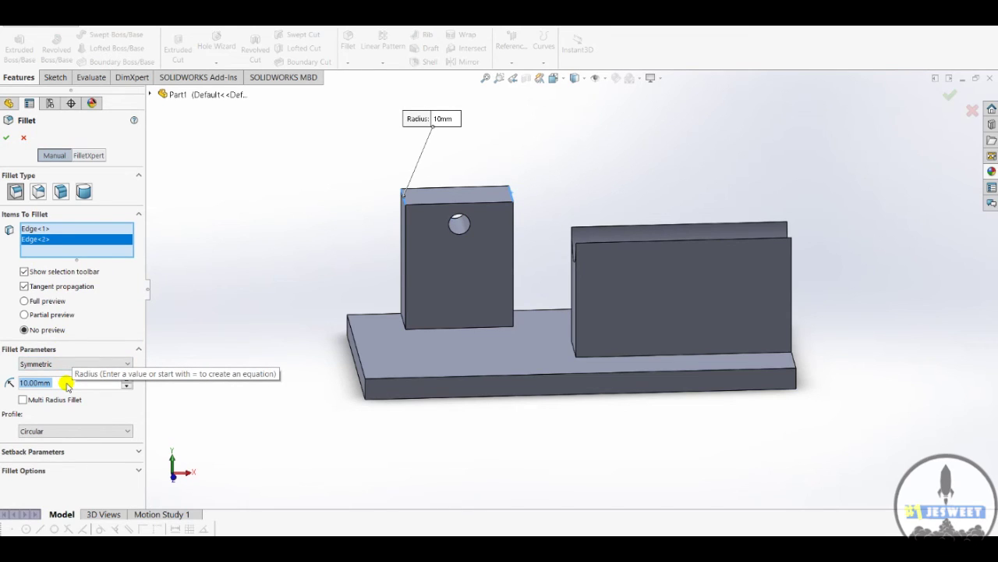
text(12.5)
key(Return)
click(9, 139)
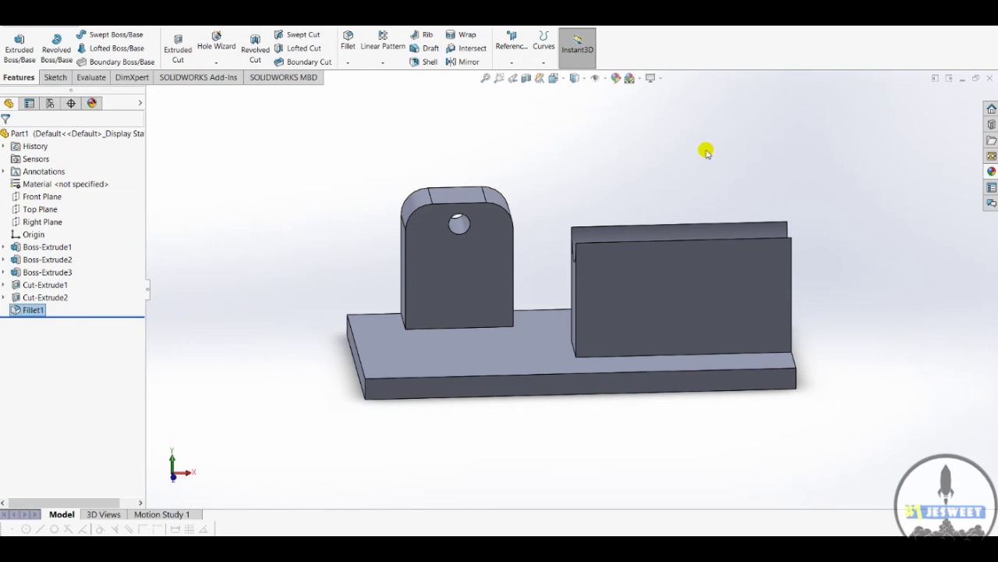
mouse_move(692, 160)
middle_down()
mouse_move(691, 107)
mouse_move(695, 159)
mouse_move(748, 161)
mouse_move(719, 192)
middle_up()
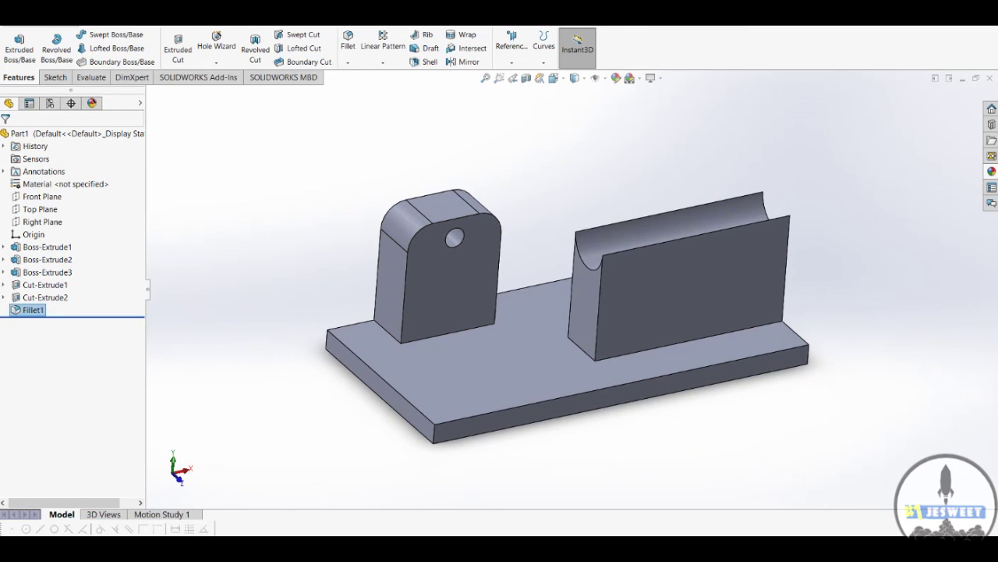
click(347, 40)
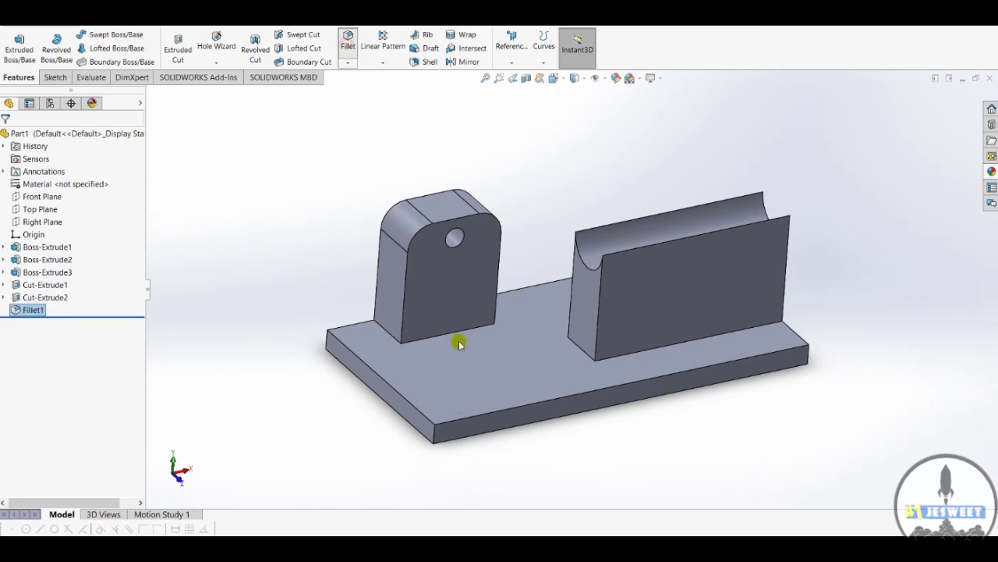
Step: Fillet all four vertical corner edges of the base plate with a 10 mm radius
click(434, 435)
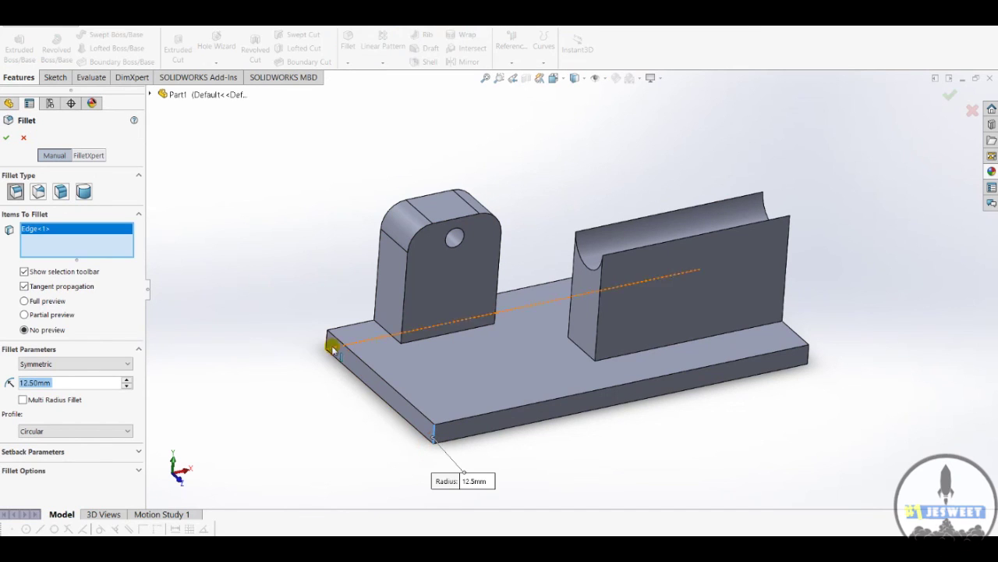
click(330, 340)
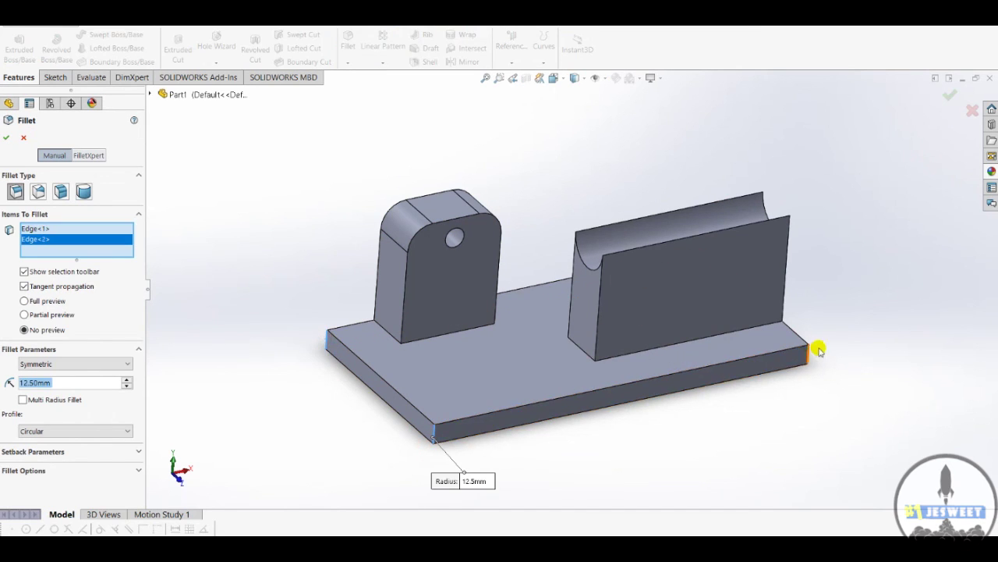
click(809, 356)
mouse_move(797, 378)
middle_down()
mouse_move(833, 375)
mouse_move(824, 286)
middle_up()
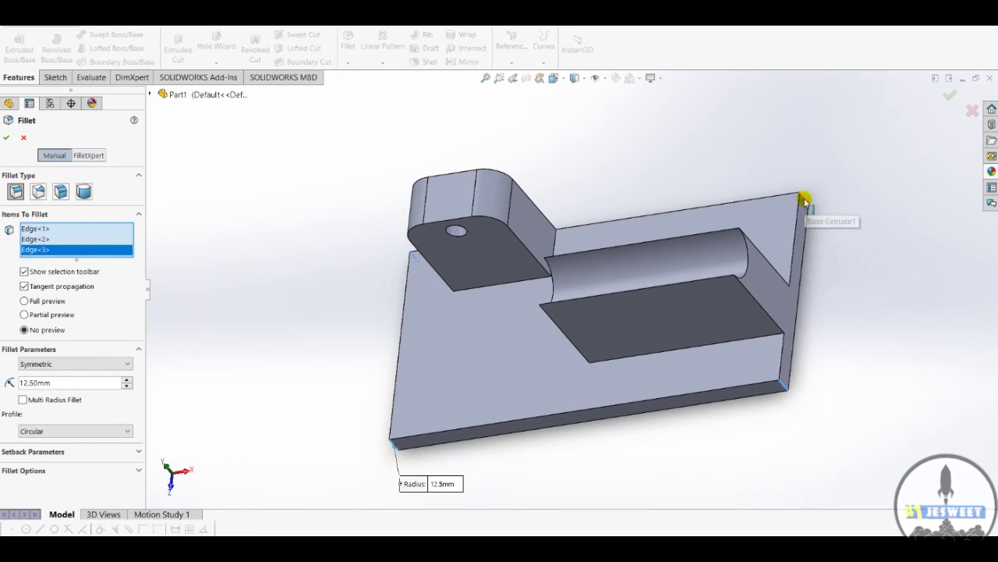
click(805, 202)
double_click(73, 400)
text(10)
key(Return)
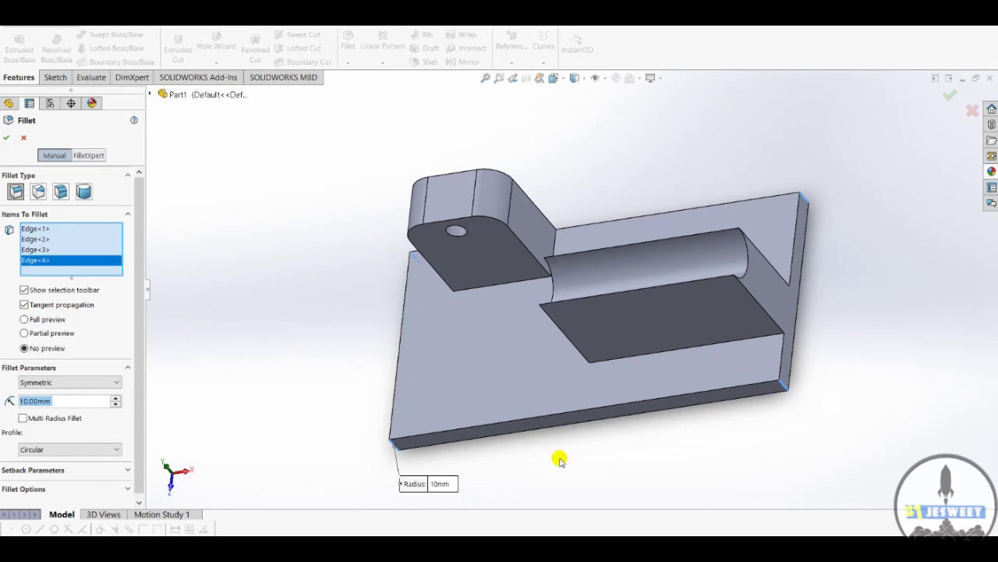
middle_drag(485, 472, 522, 411)
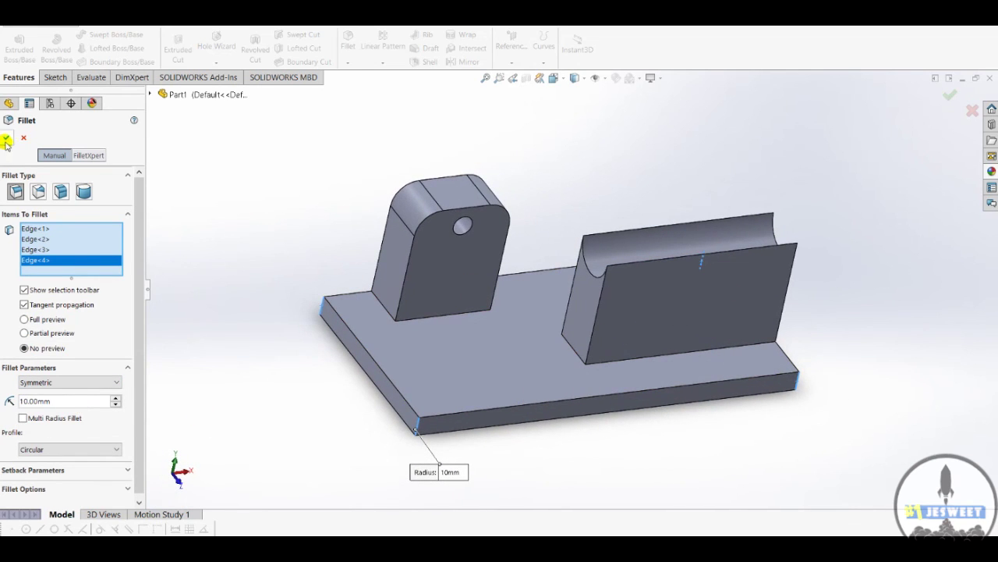
click(7, 139)
middle_drag(486, 379, 423, 379)
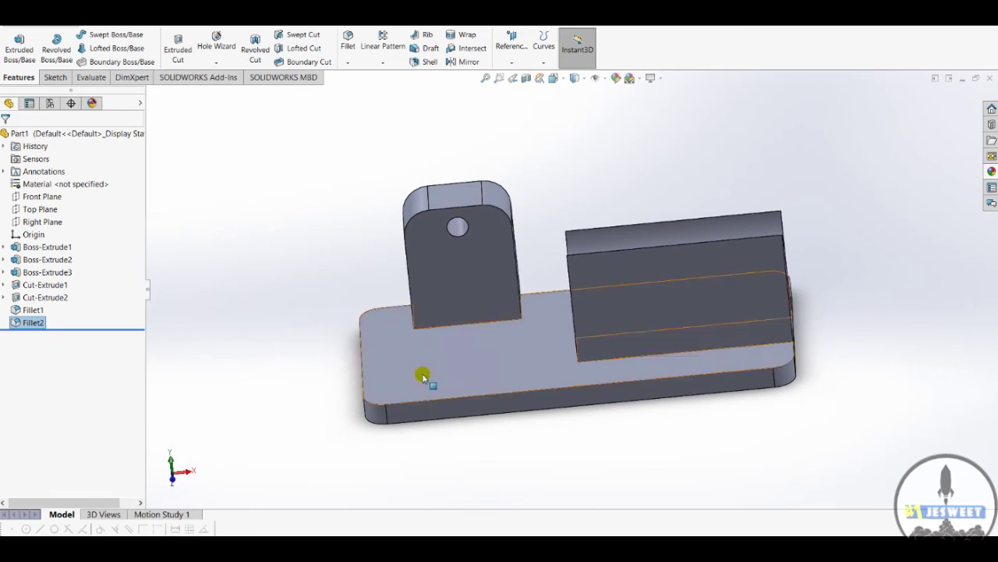
Step: Check the finished part in Front view, then switch to the isometric view
click(242, 379)
key(ctrl+1)
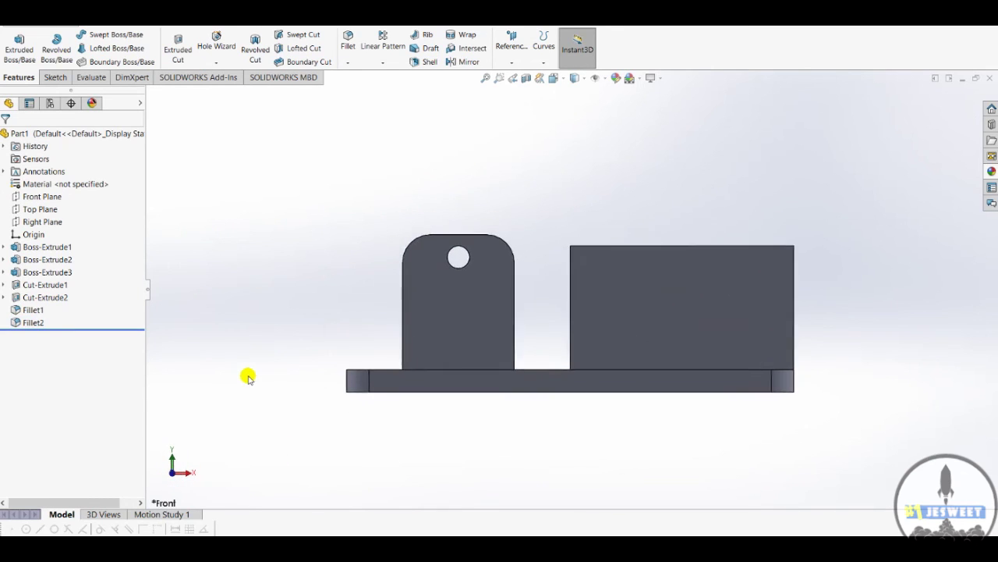
click(556, 79)
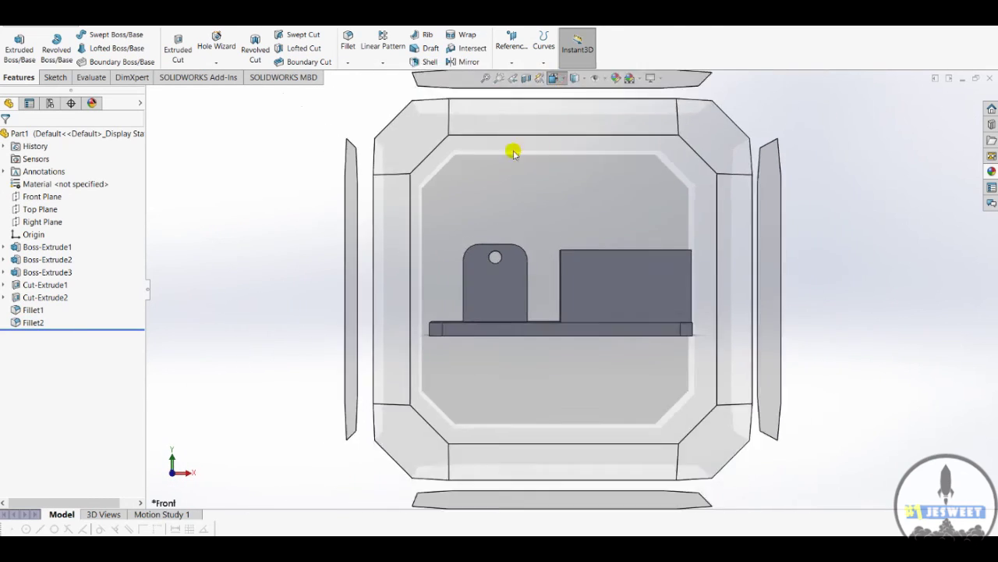
click(454, 180)
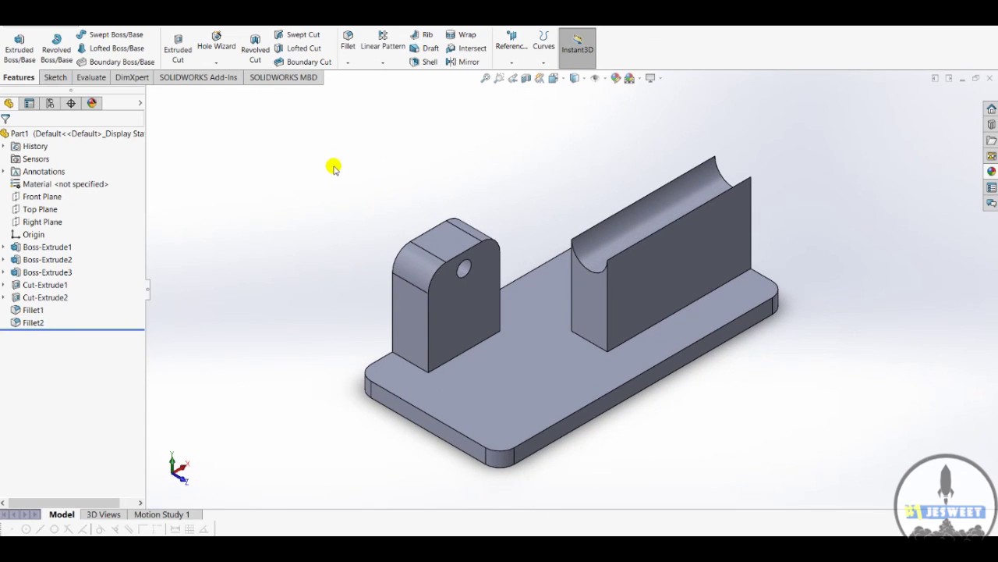